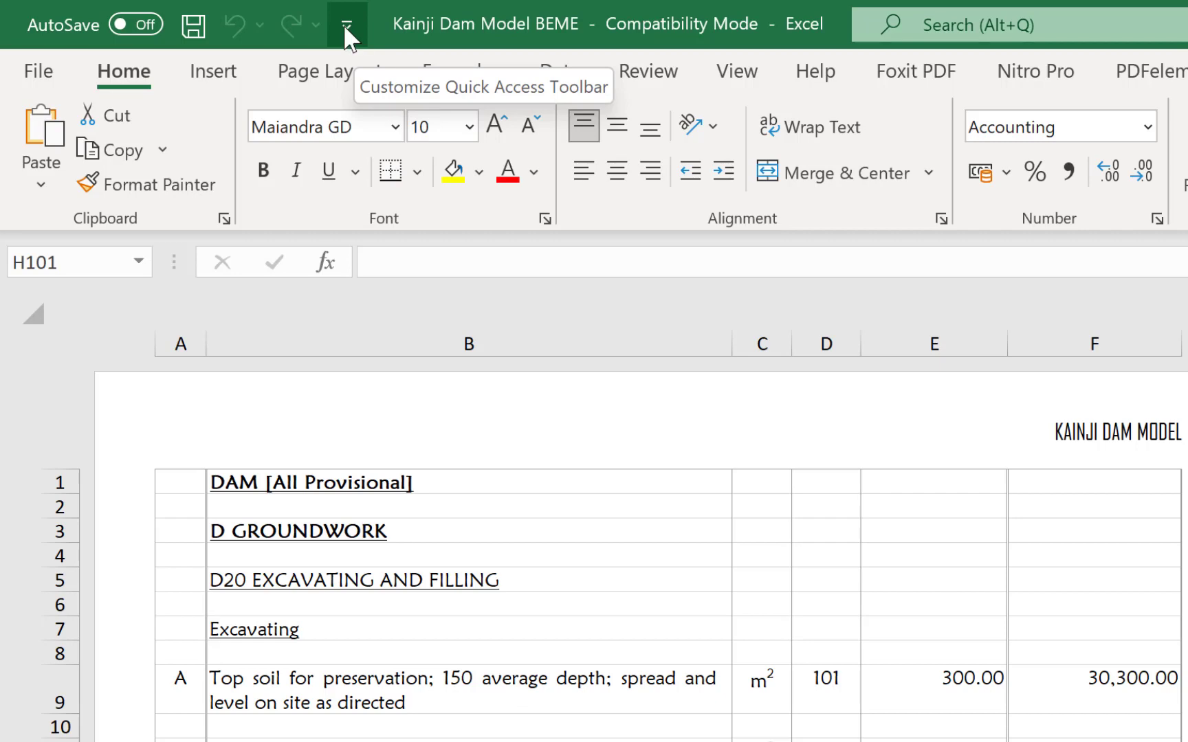
Open the Quick Access Toolbar customization options and list All Commands as the available commands.
click(347, 29)
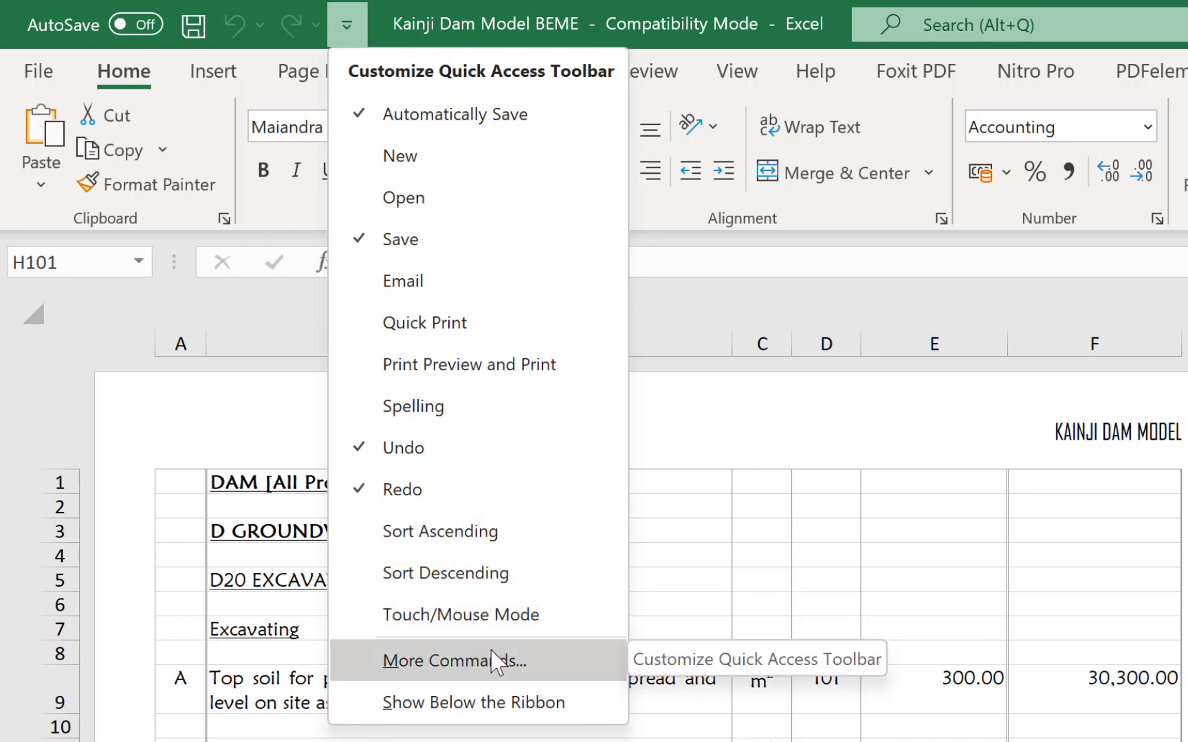
click(462, 670)
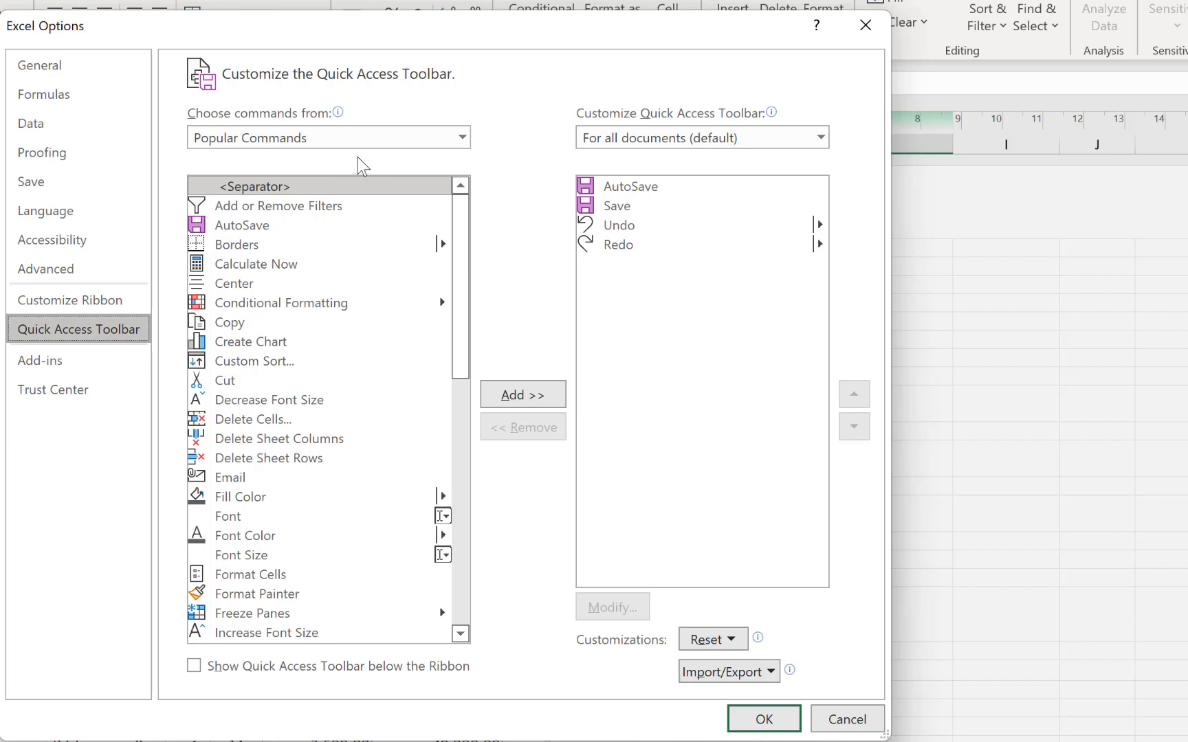
click(456, 138)
key(Escape)
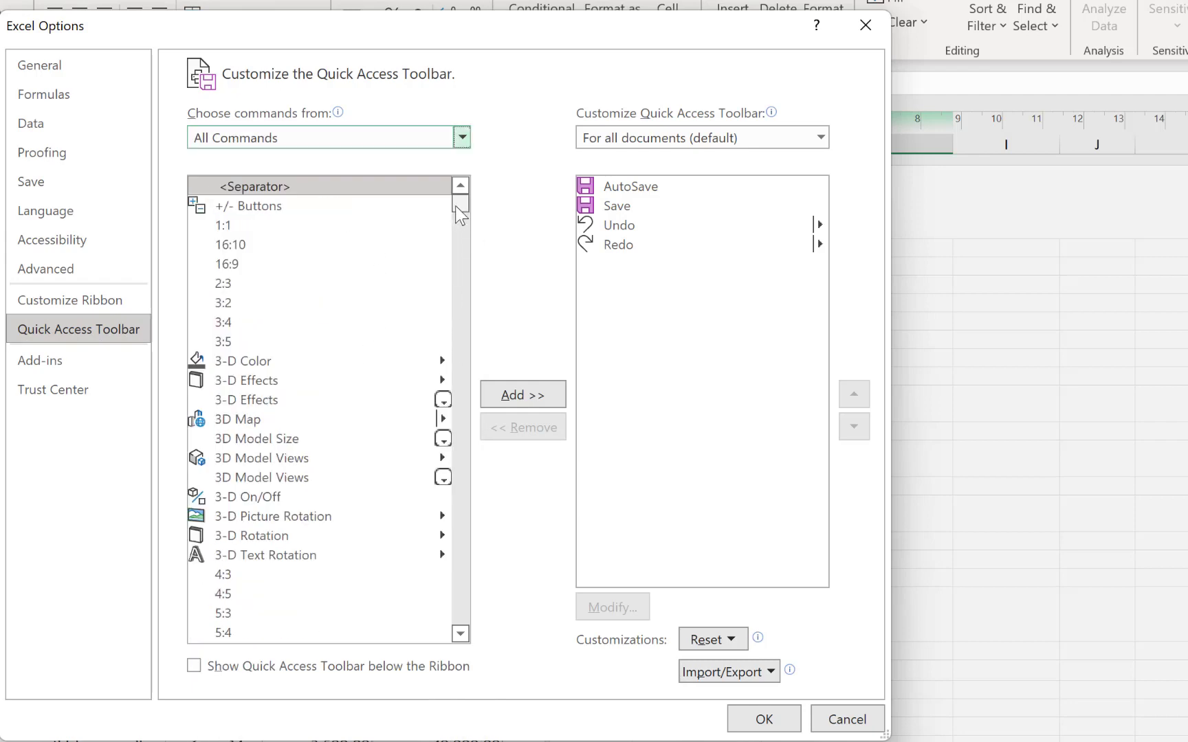
Add the Camera command to the Quick Access Toolbar and confirm the options.
click(460, 232)
drag(459, 234, 451, 292)
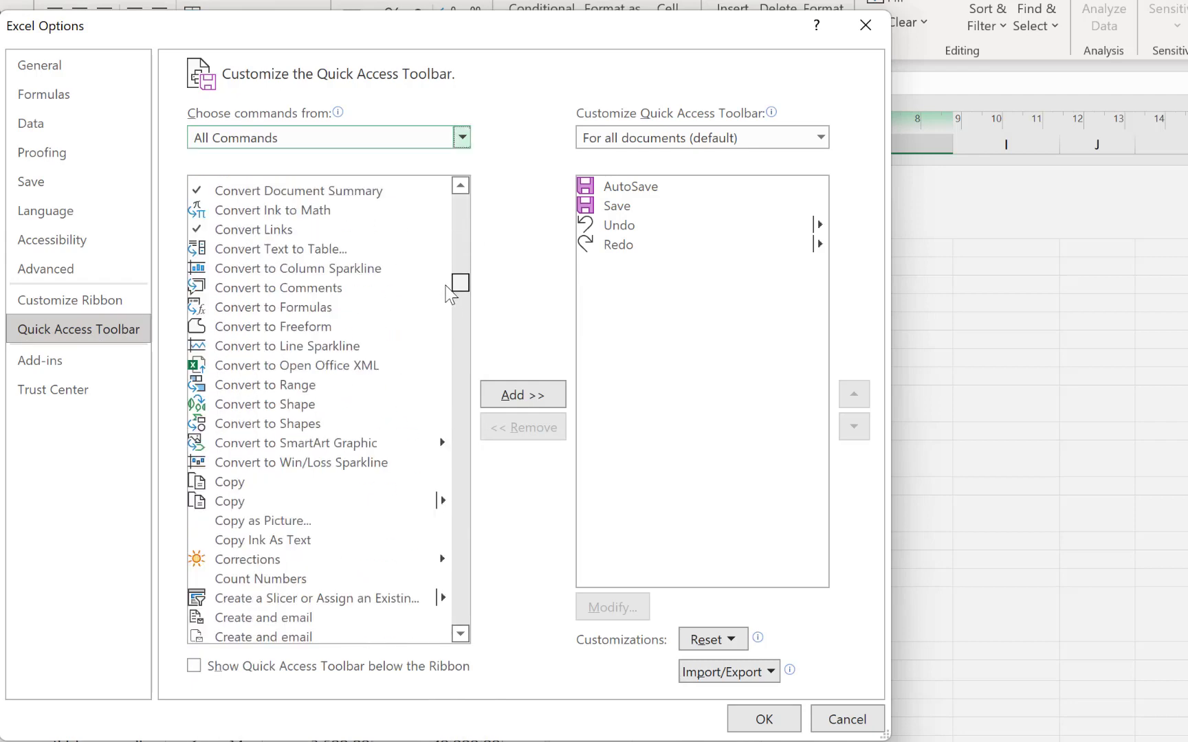
scroll(450, 292, up, 2)
scroll(450, 292, up, 5)
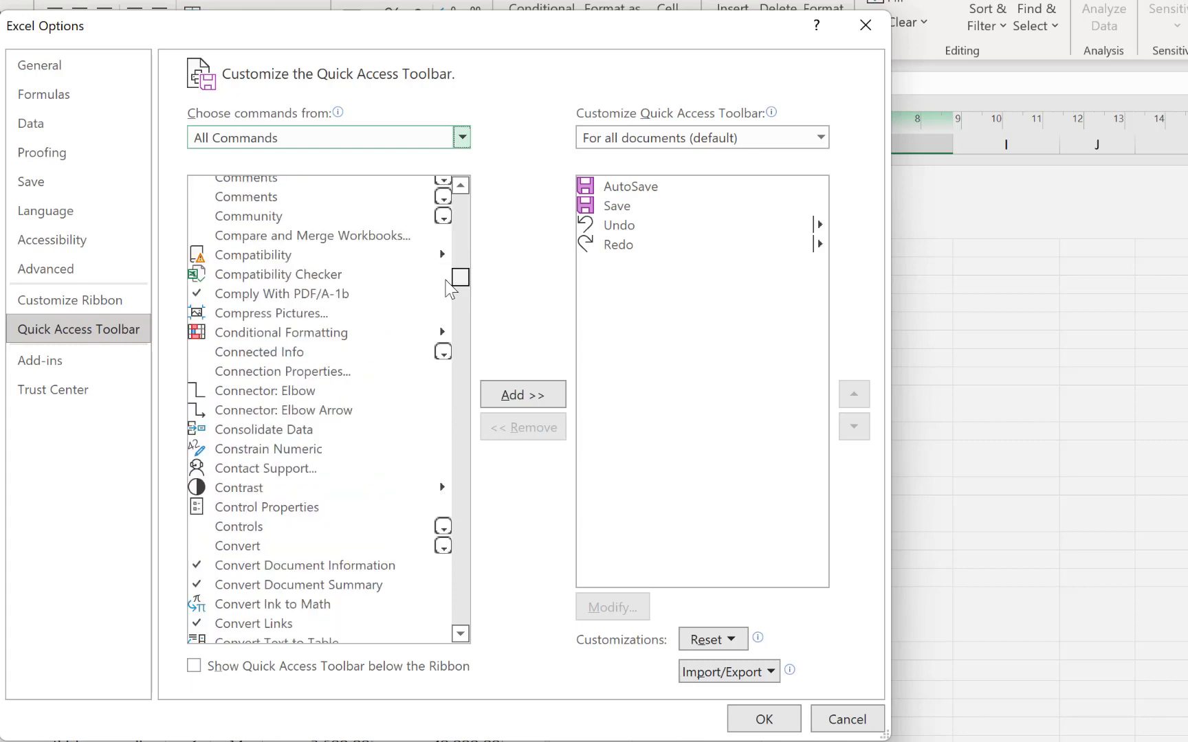
scroll(446, 282, up, 4)
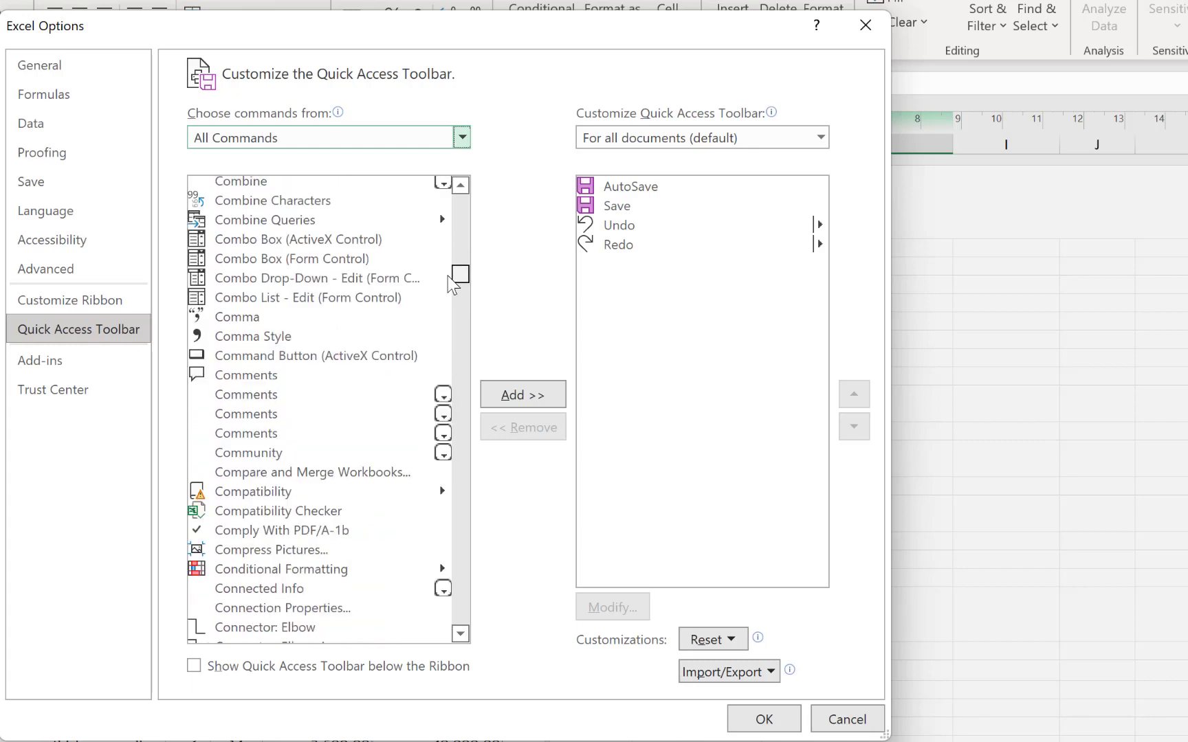
scroll(453, 274, up, 3)
scroll(312, 323, up, 14)
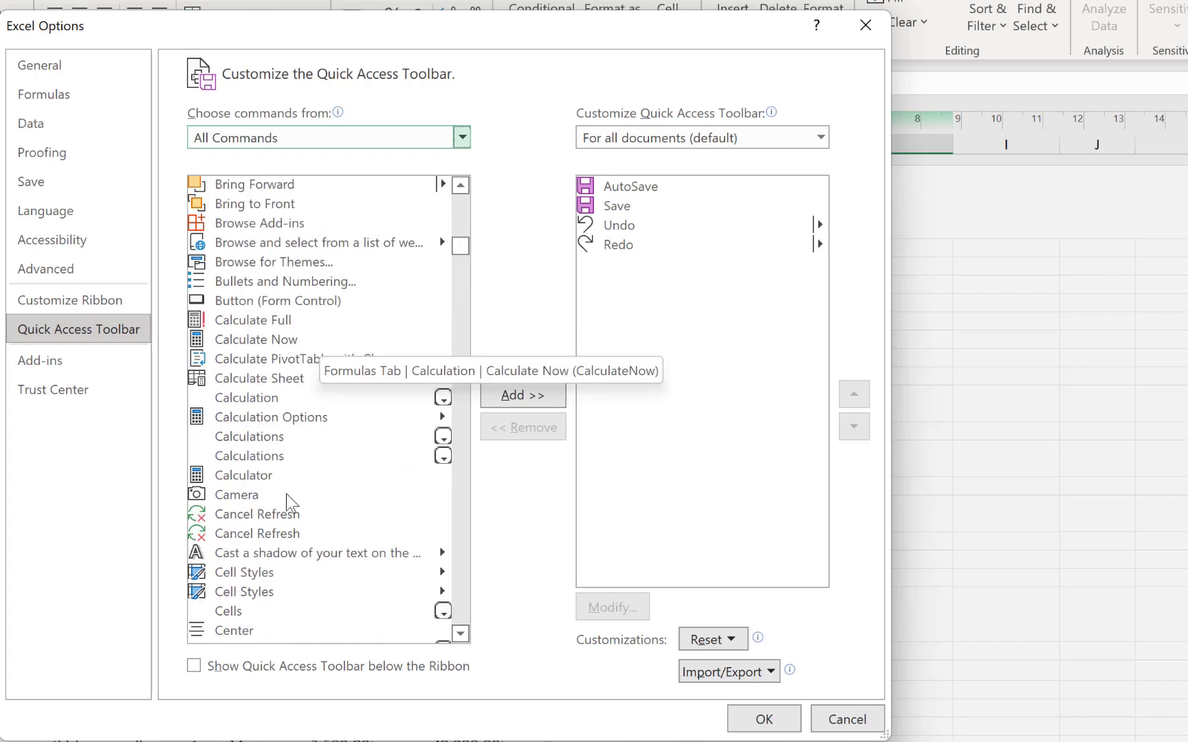
click(235, 497)
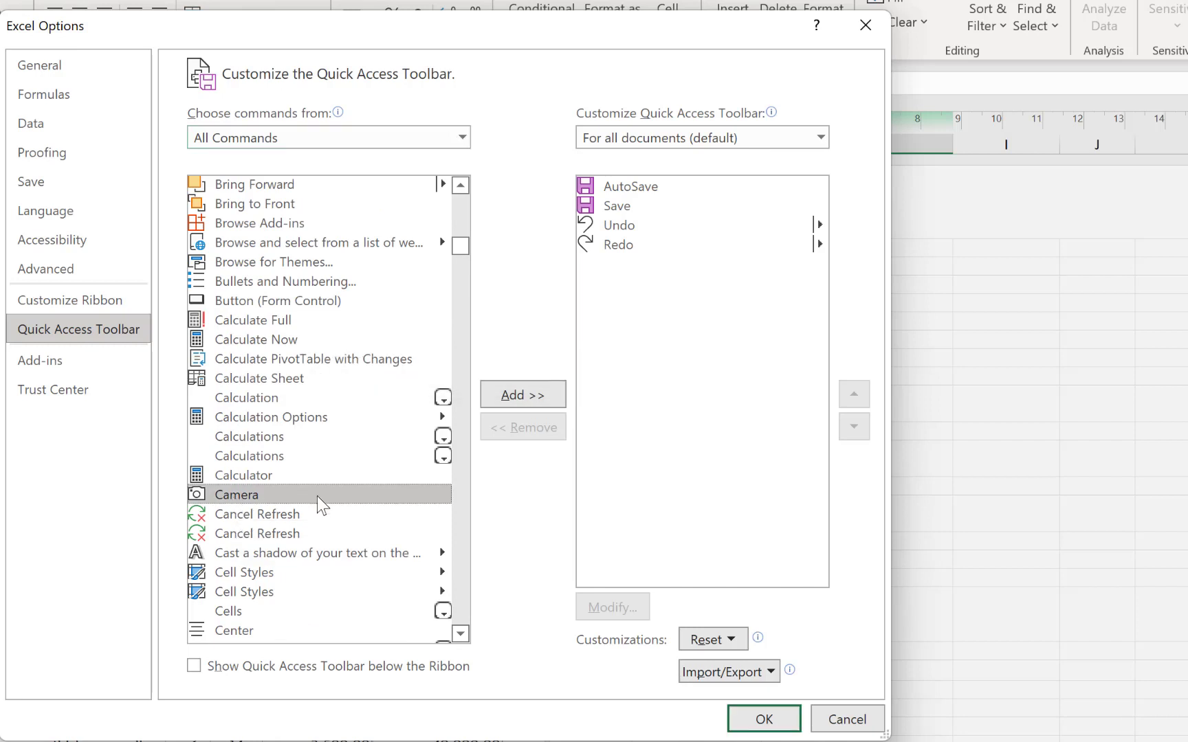
click(493, 397)
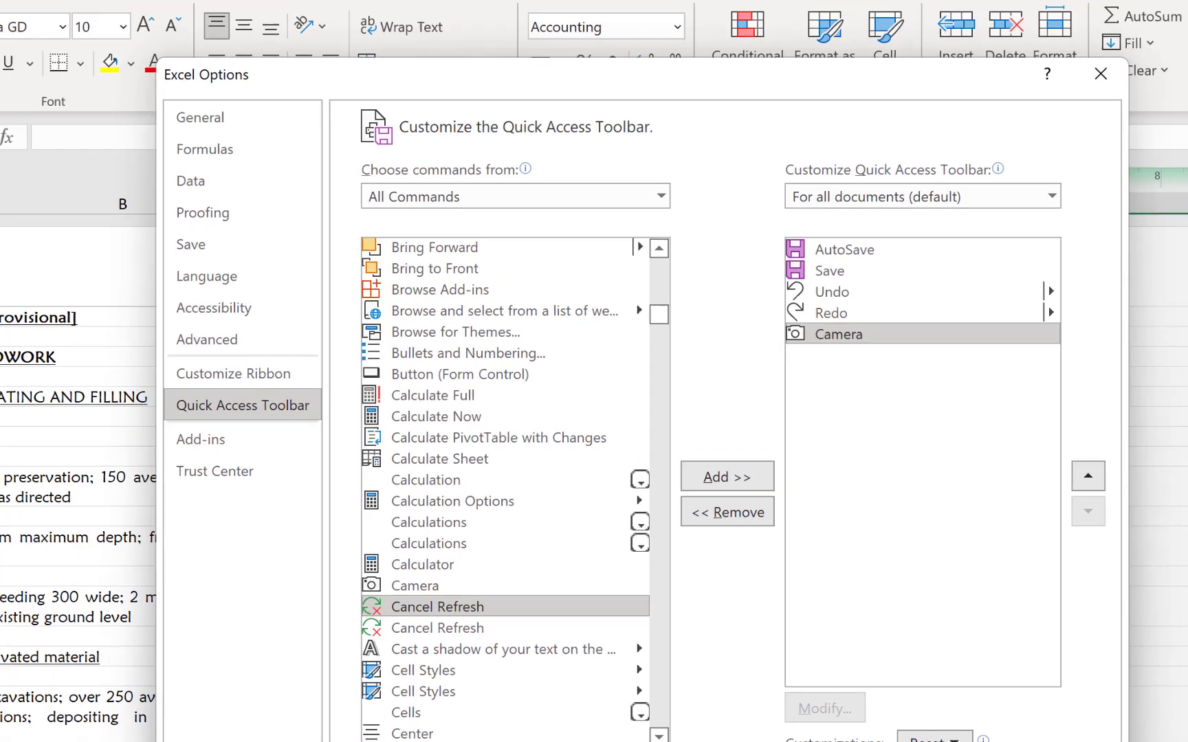
click(794, 714)
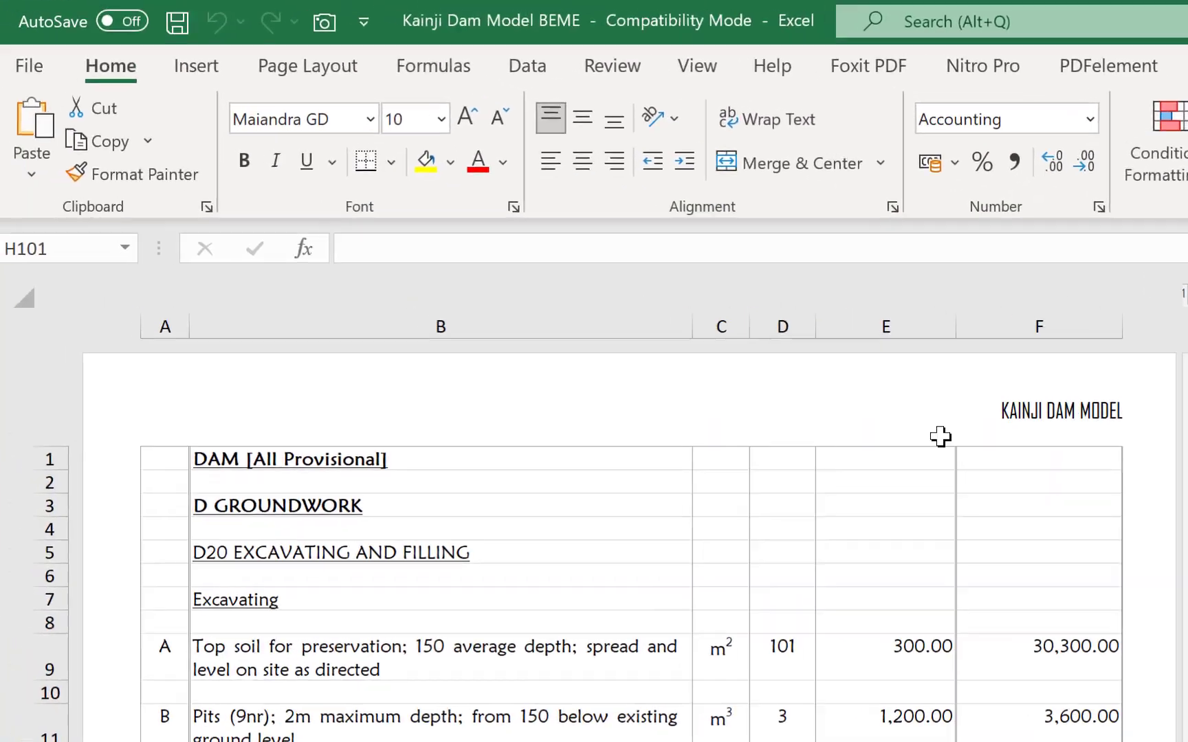
click(333, 32)
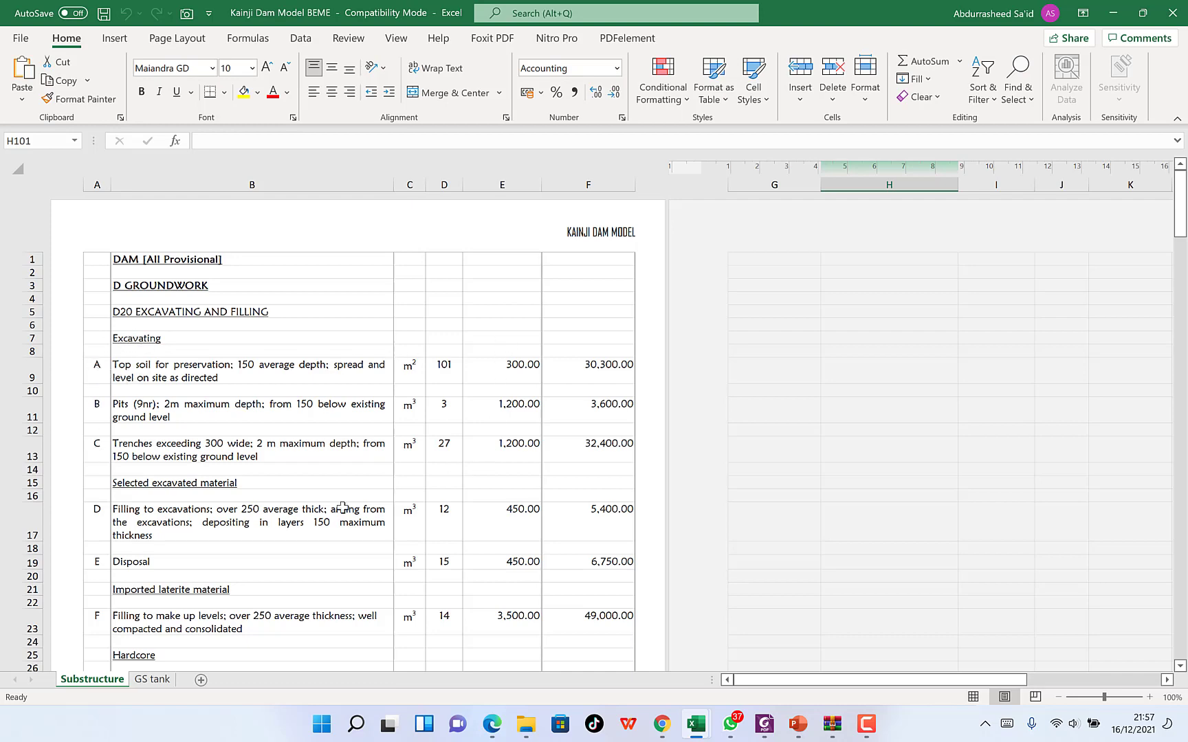
Look through the Substructure and GS tank sheets, and add a blank worksheet after GS tank.
scroll(97, 392, down, 7)
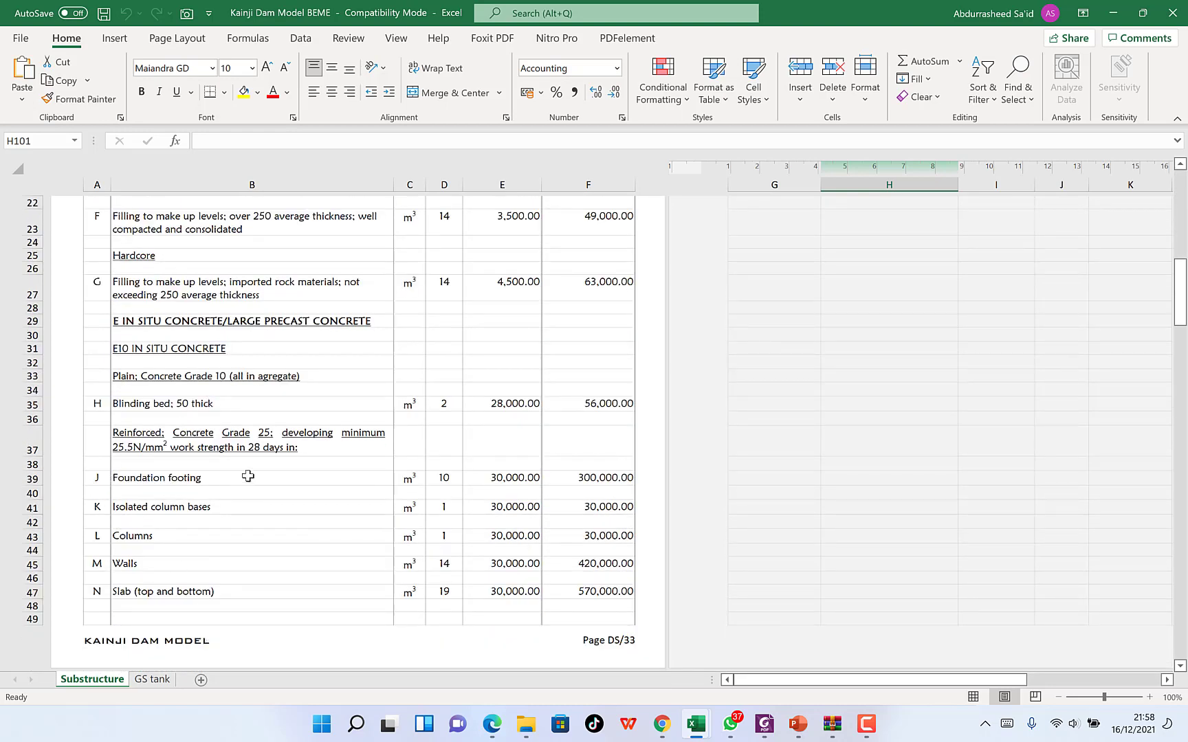
scroll(248, 466, down, 3)
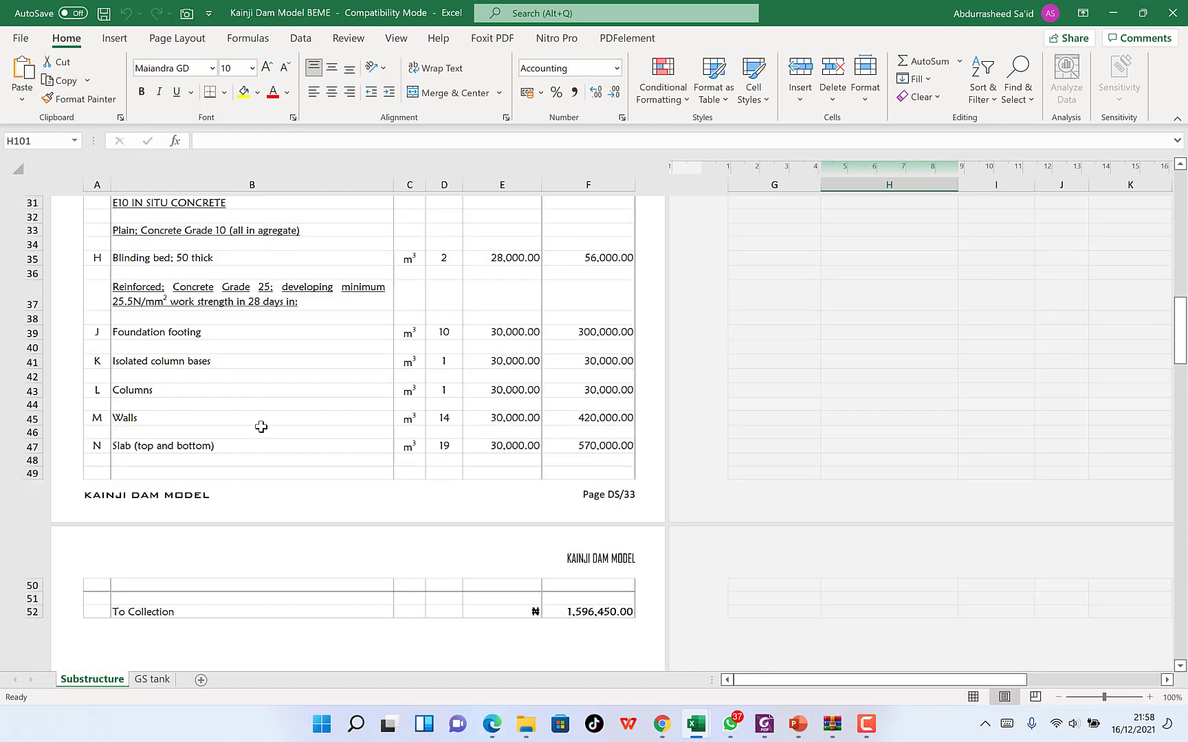
click(151, 679)
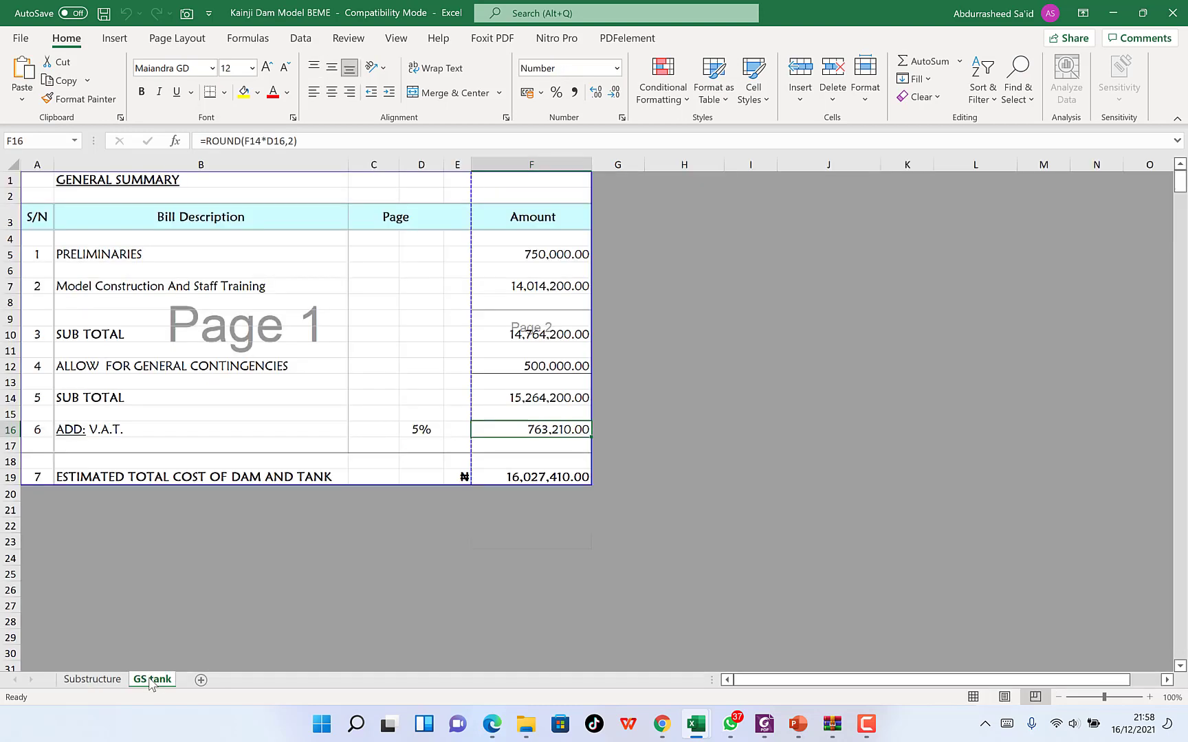
click(200, 679)
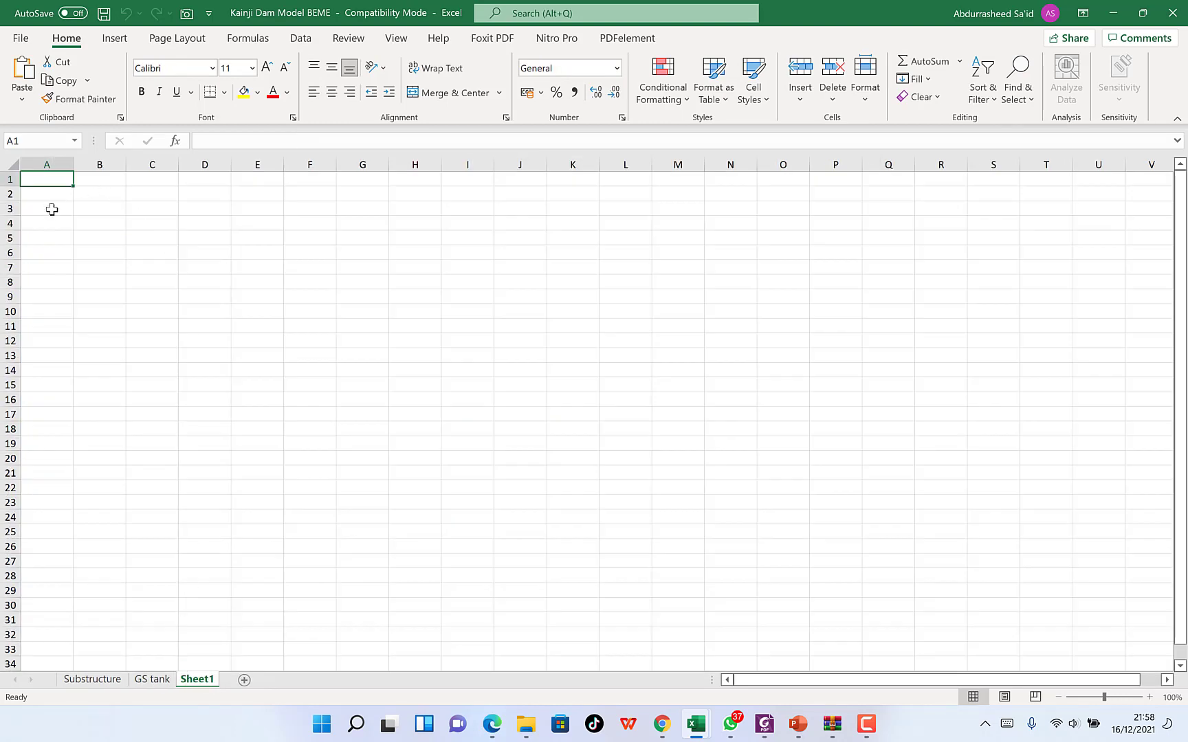
Capture the Excavating rows A7:F13 on the Substructure sheet with the Camera tool.
click(93, 679)
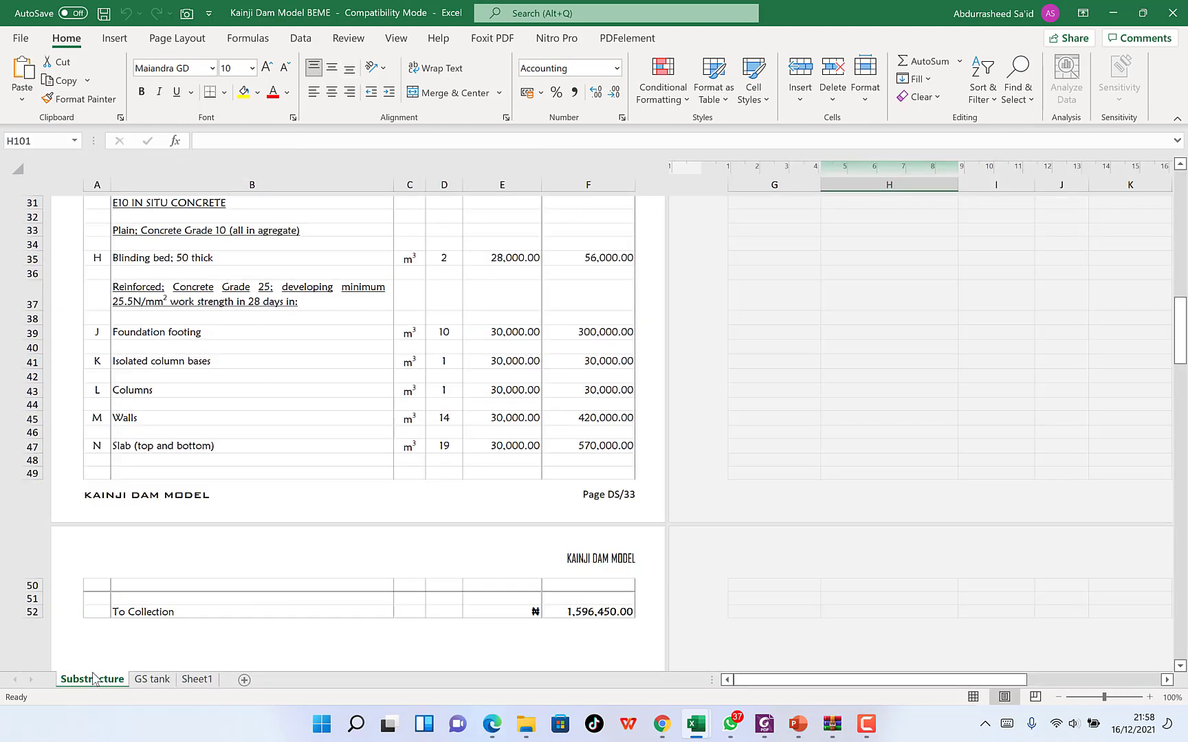
scroll(402, 205, up, 10)
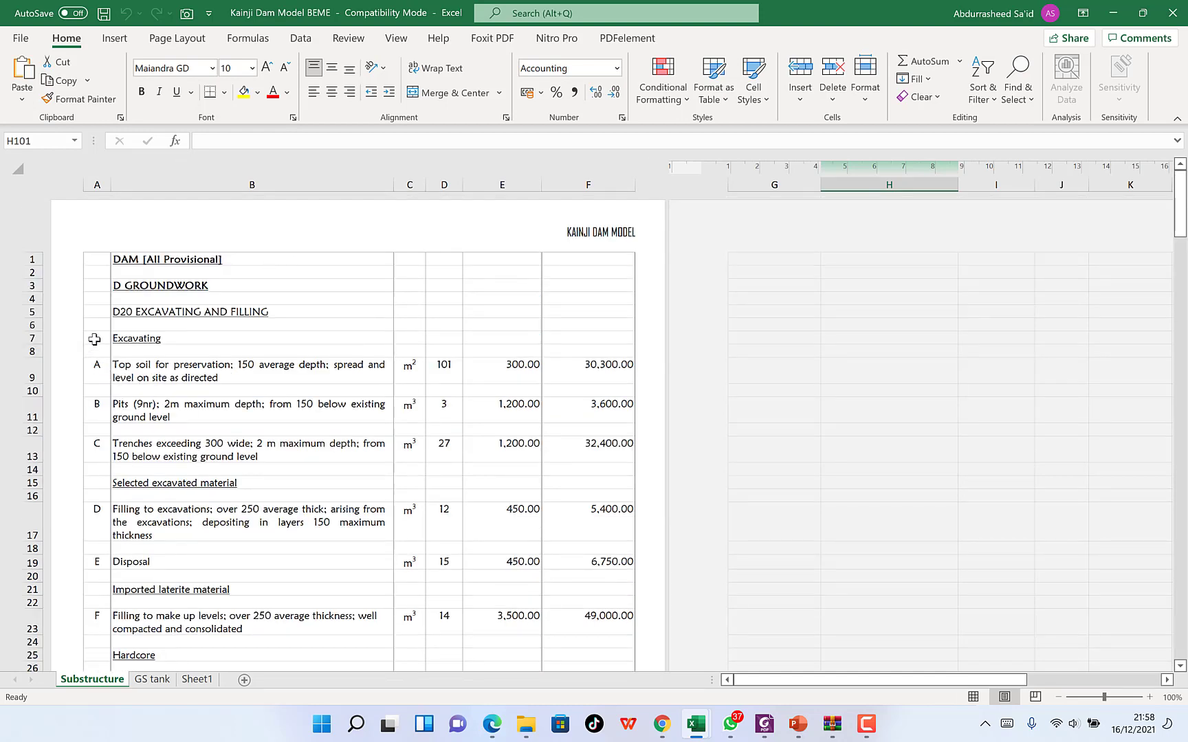
drag(94, 339, 313, 446)
drag(390, 440, 612, 455)
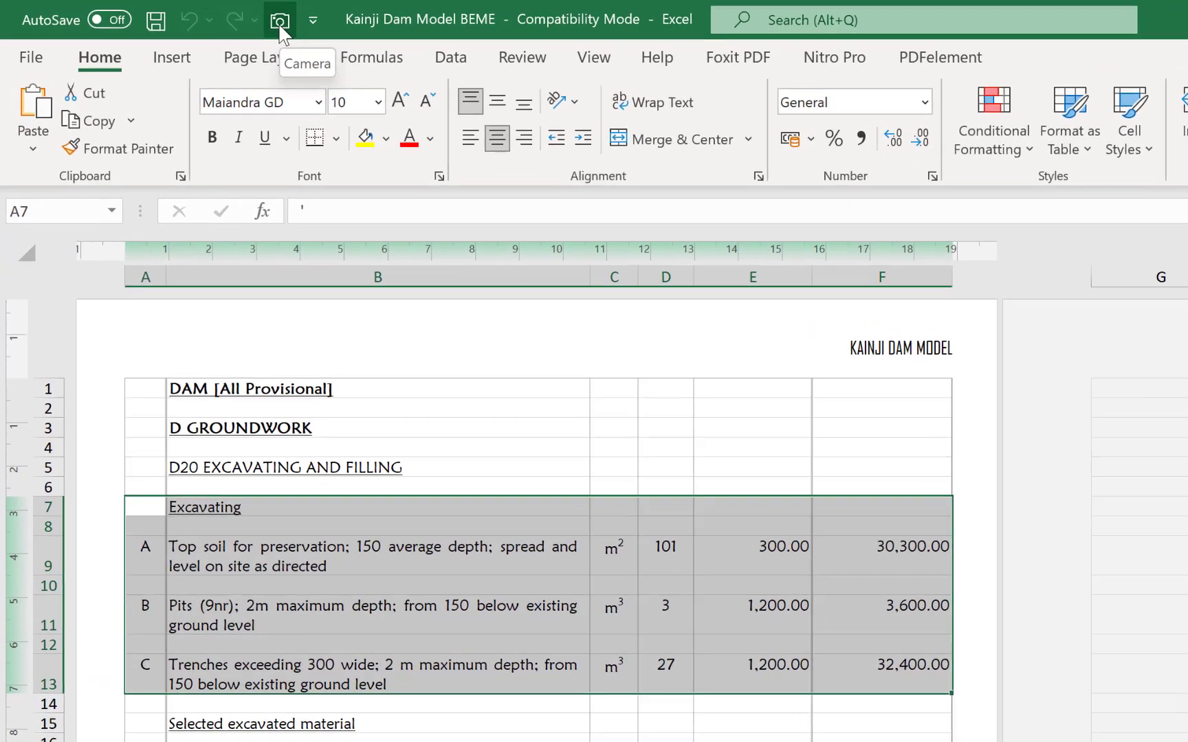
click(280, 22)
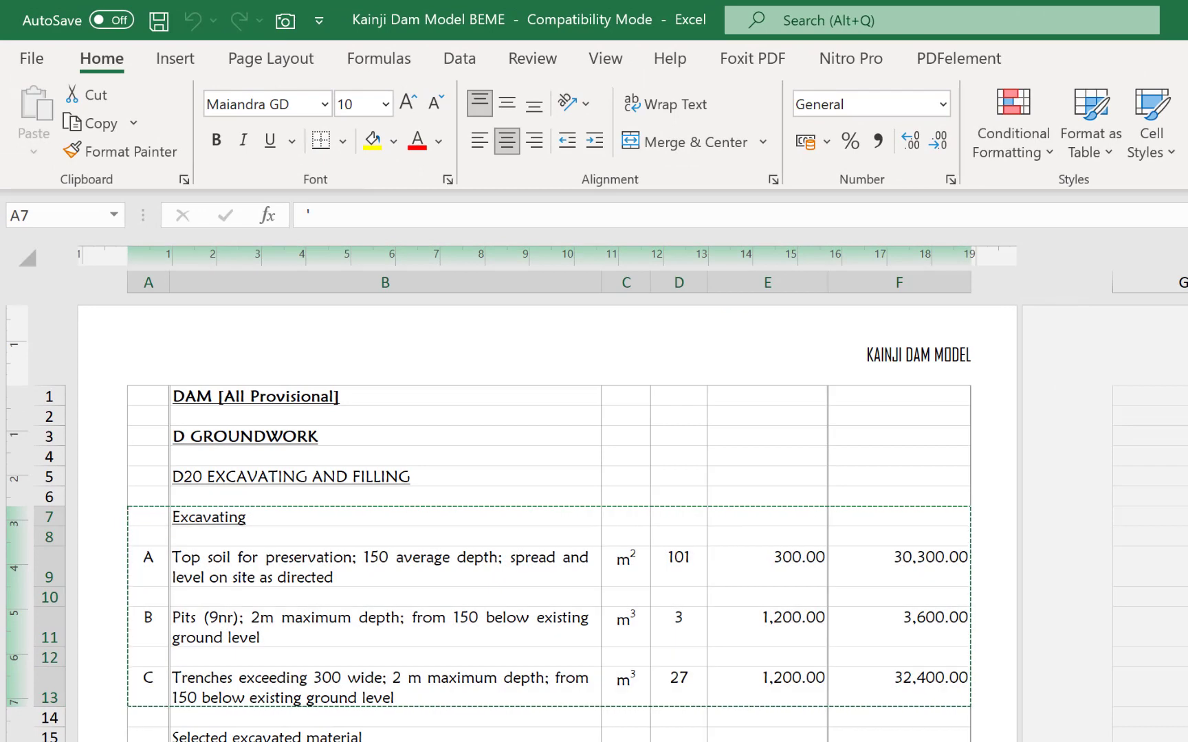
Place the captured Excavating picture at row 2 of Sheet1 and align it with the sheet's left edge.
key(ctrl+Page_Down)
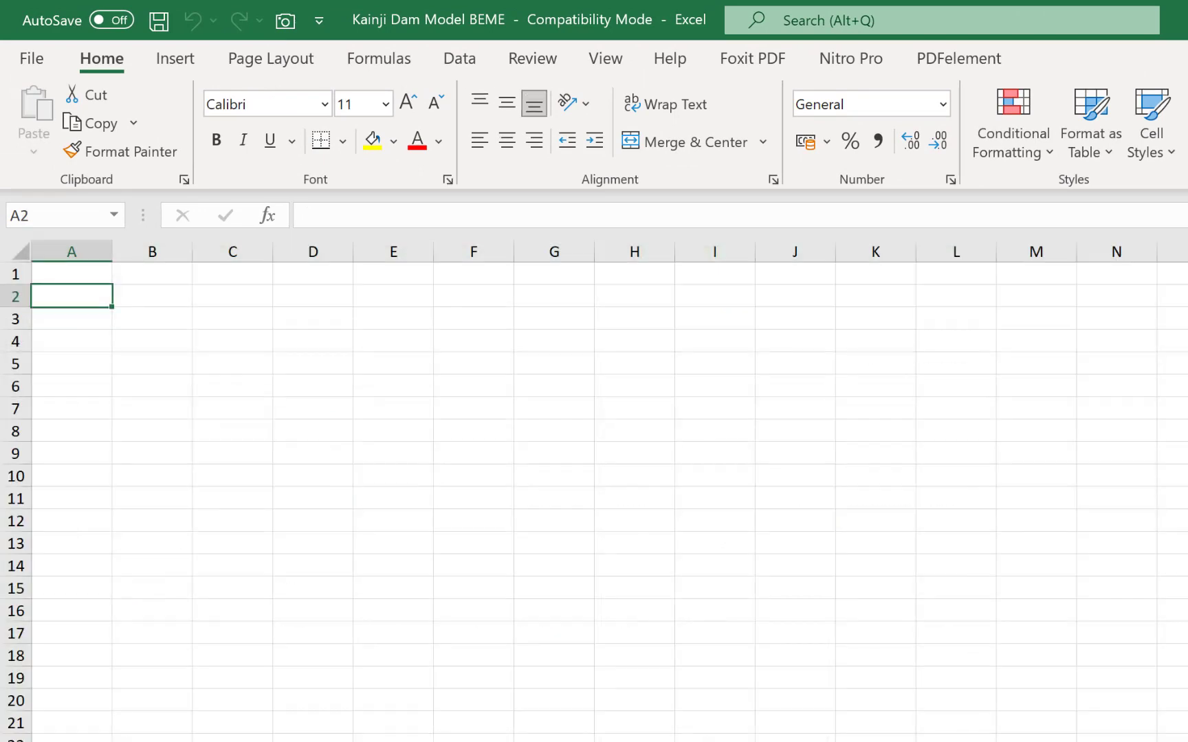
click(66, 294)
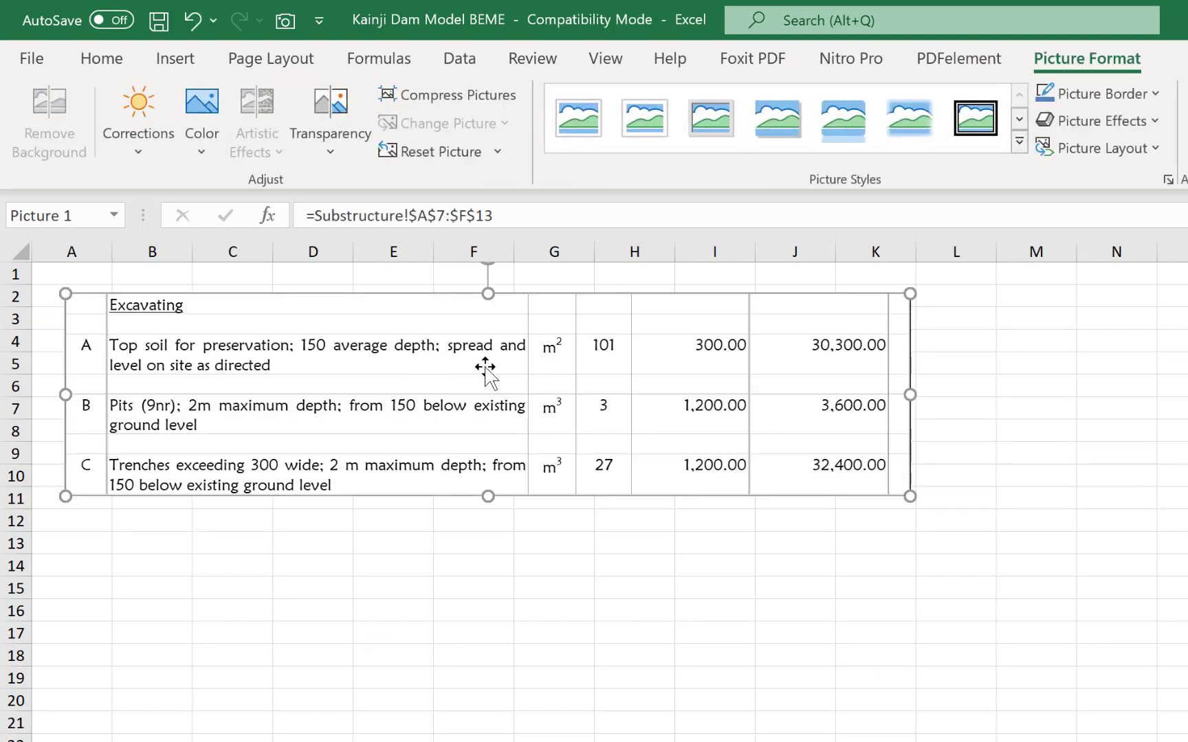
drag(477, 361, 449, 355)
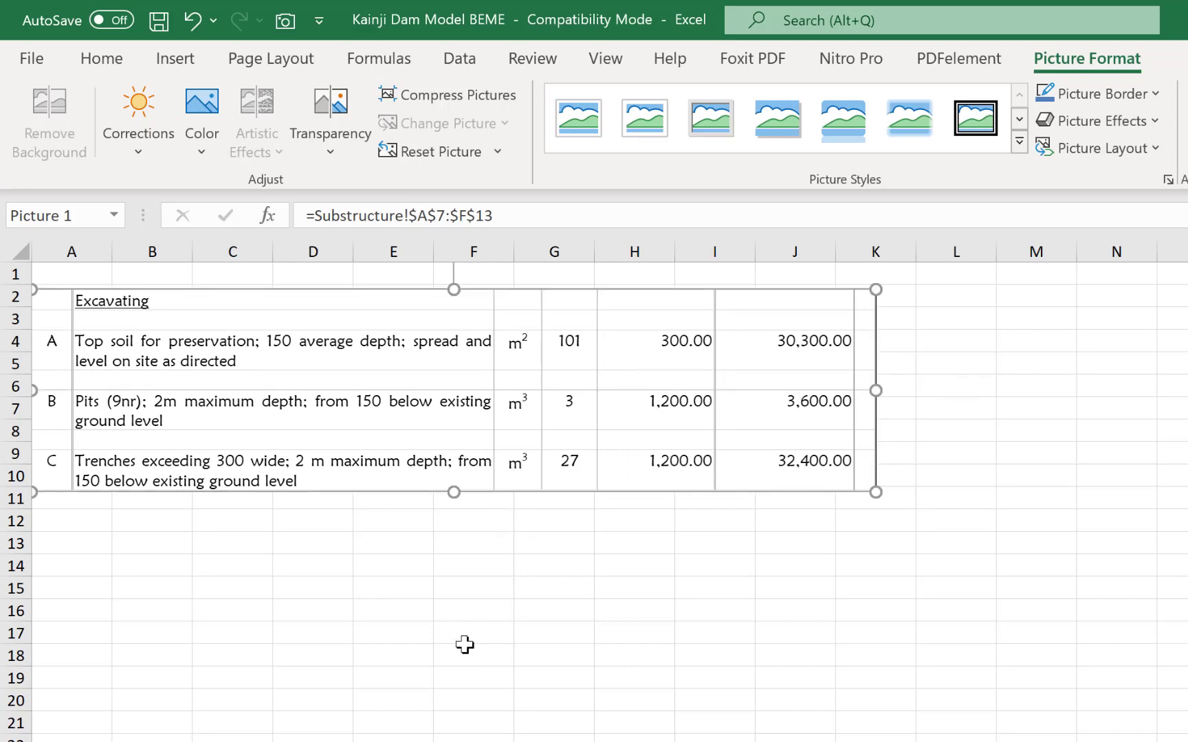
Capture the reinforced concrete items J to N, range A39:F47, on the Substructure sheet with the Camera tool.
key(ctrl+Page_Up)
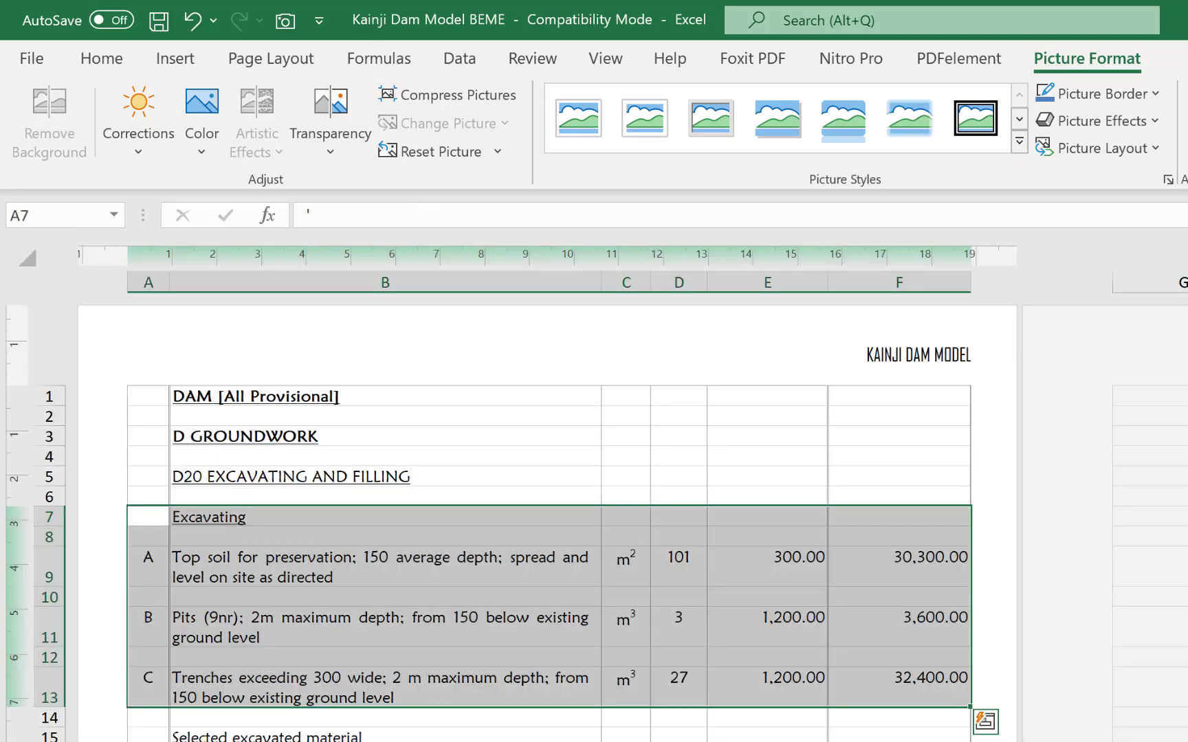
scroll(371, 723, down, 8)
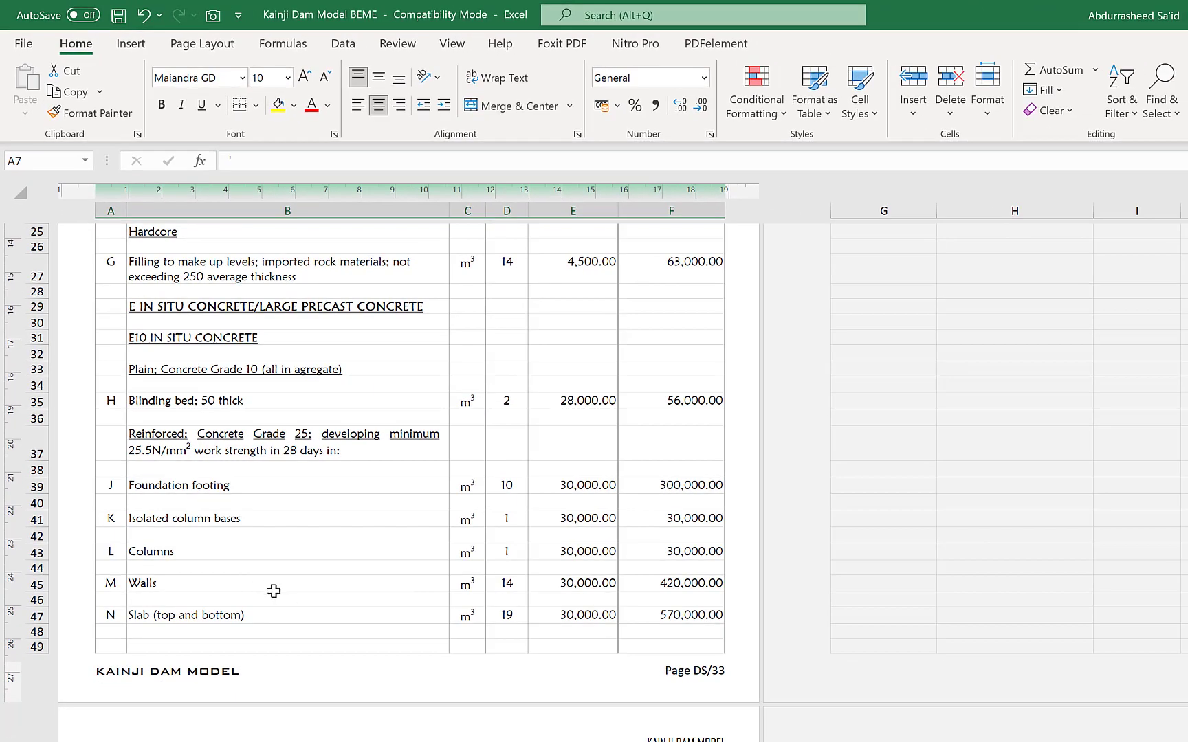
click(307, 579)
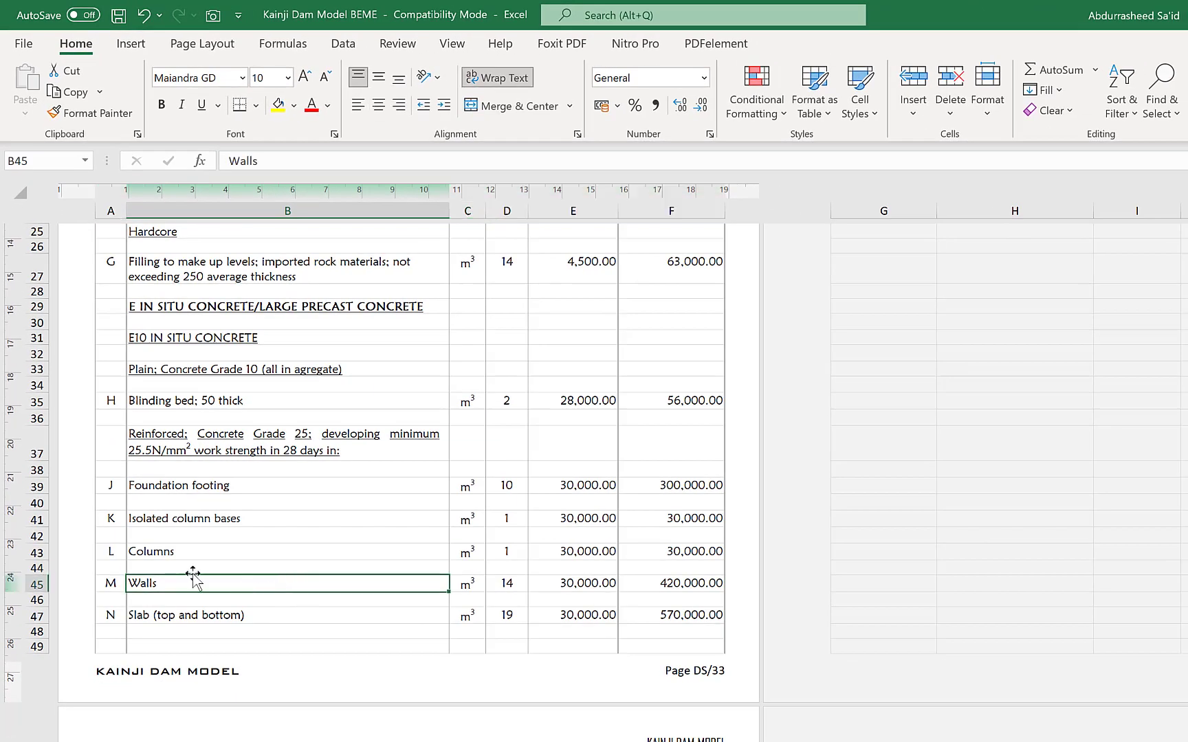
drag(160, 490, 674, 617)
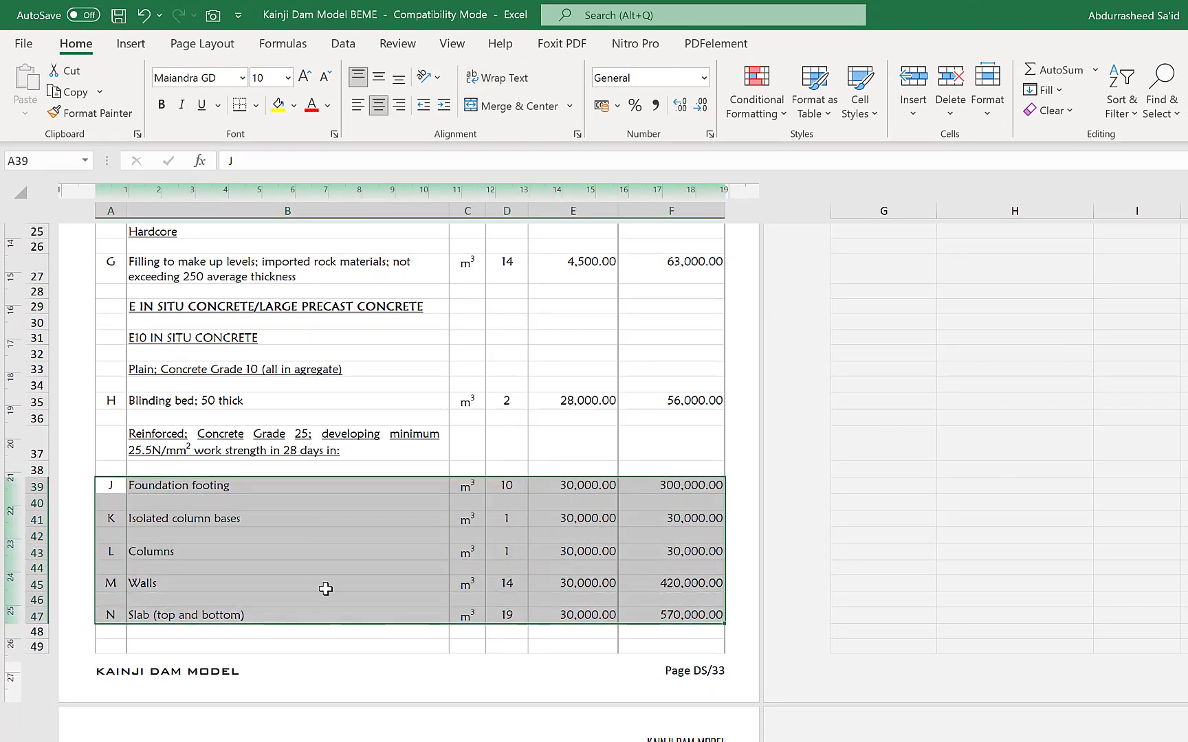
key(ctrl+c)
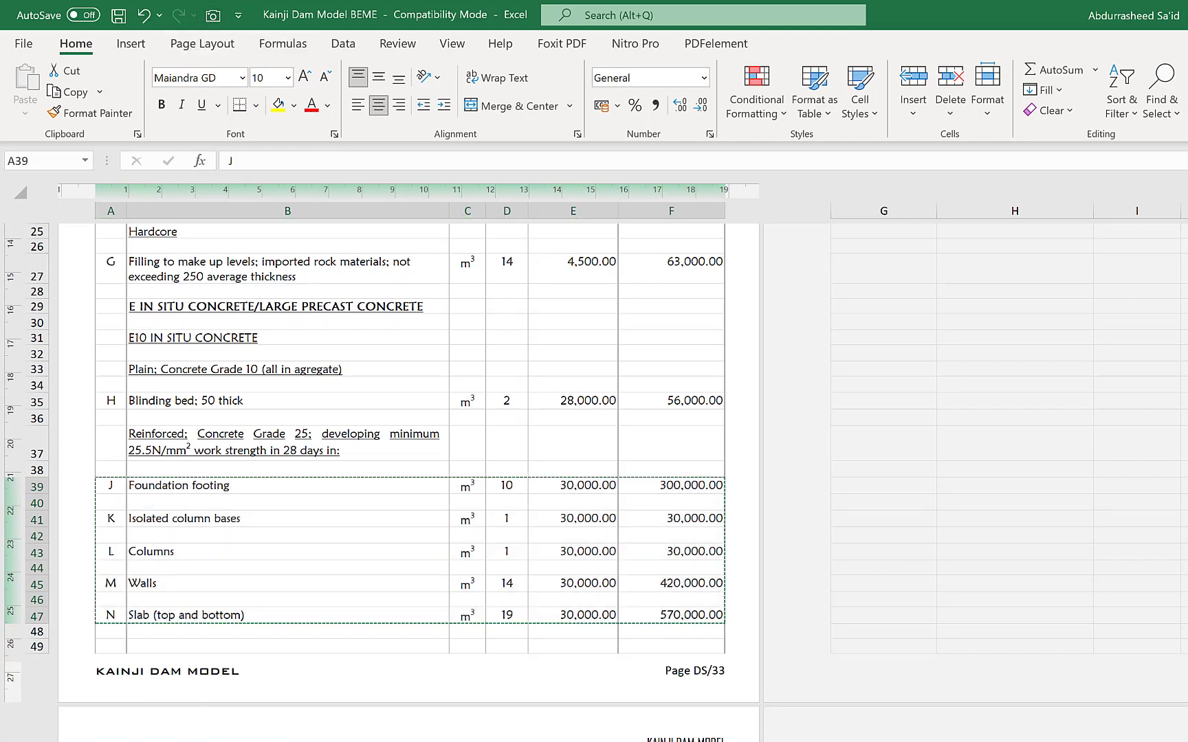
Place the captured concrete items picture on Sheet1 and align it directly beneath the Excavating picture.
click(285, 741)
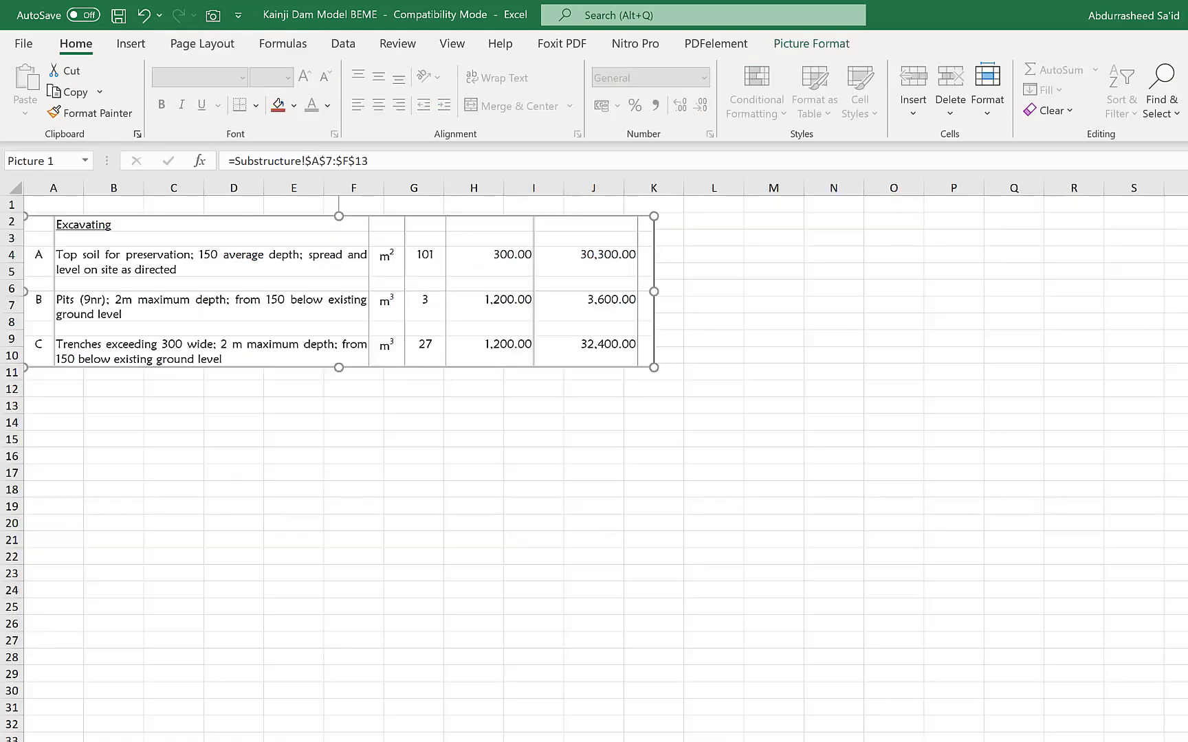
click(54, 390)
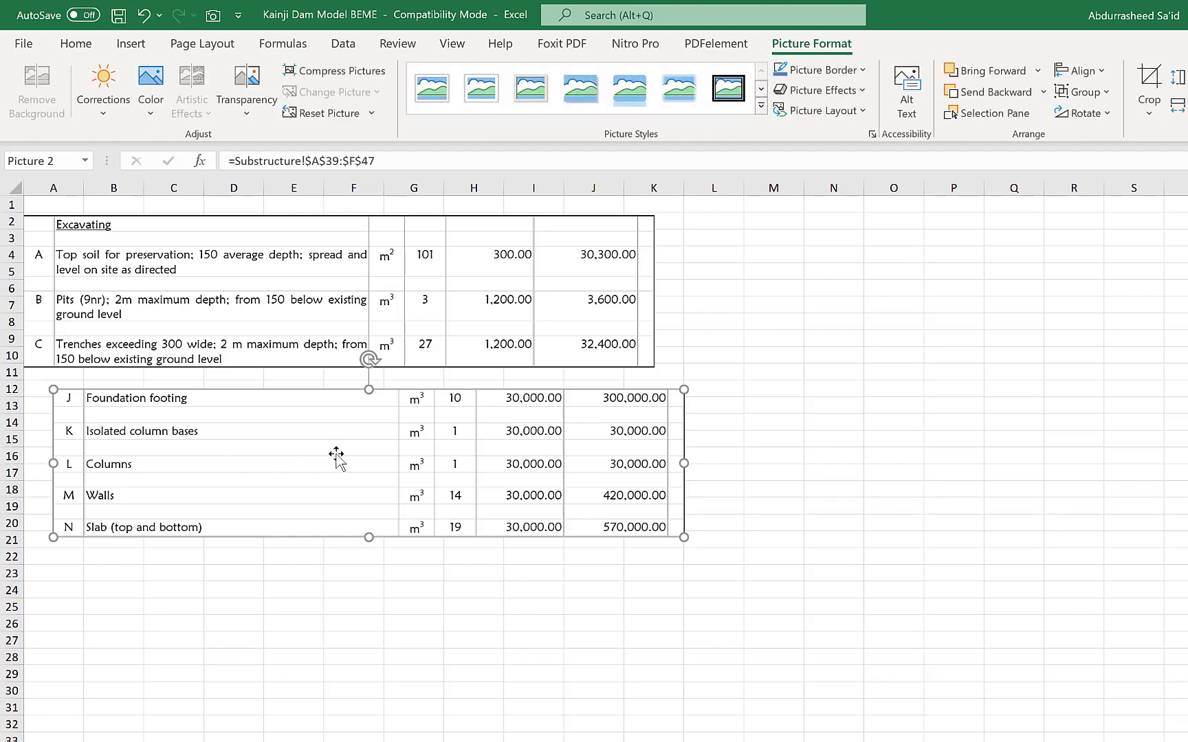
drag(337, 455, 300, 432)
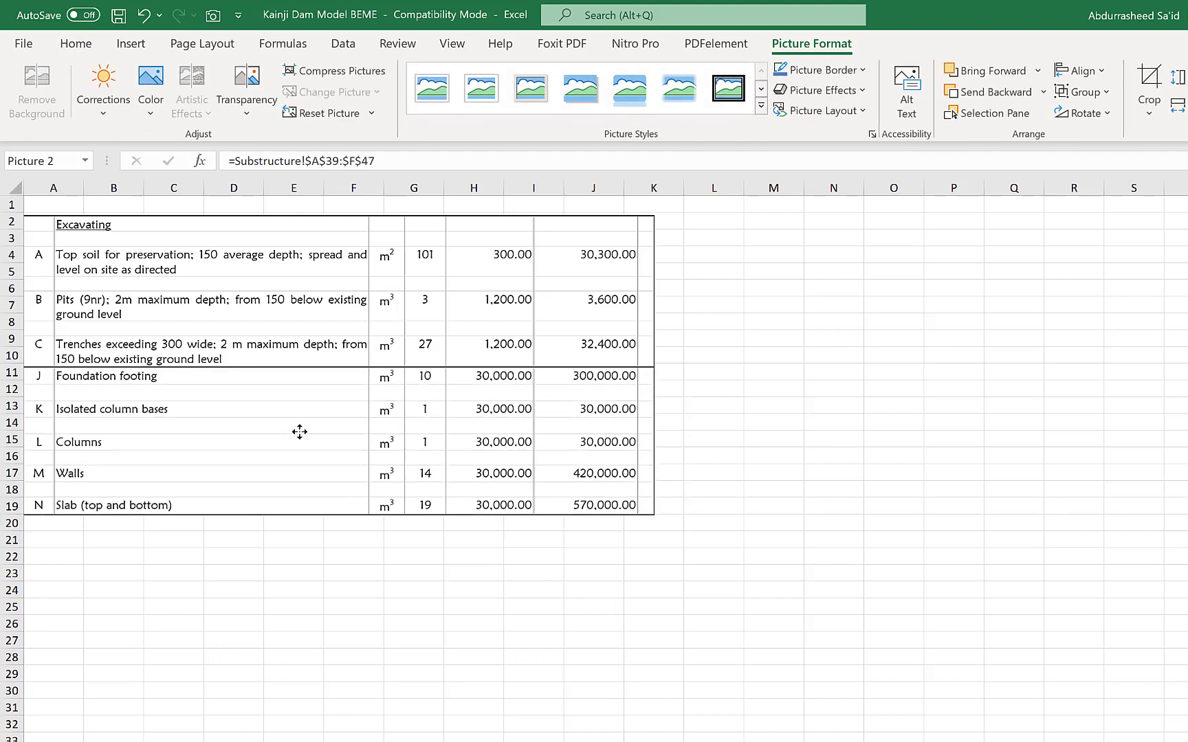
click(728, 423)
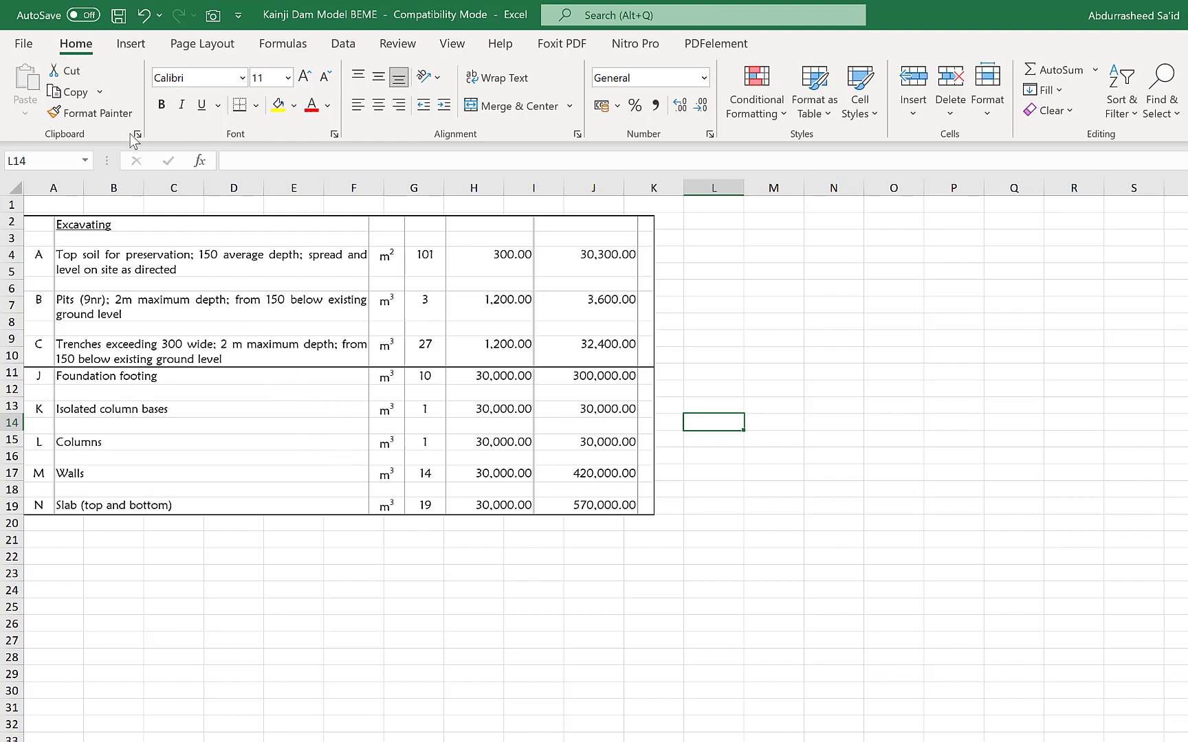
Open the print preview of Sheet1 and set the page to Landscape Orientation.
click(35, 43)
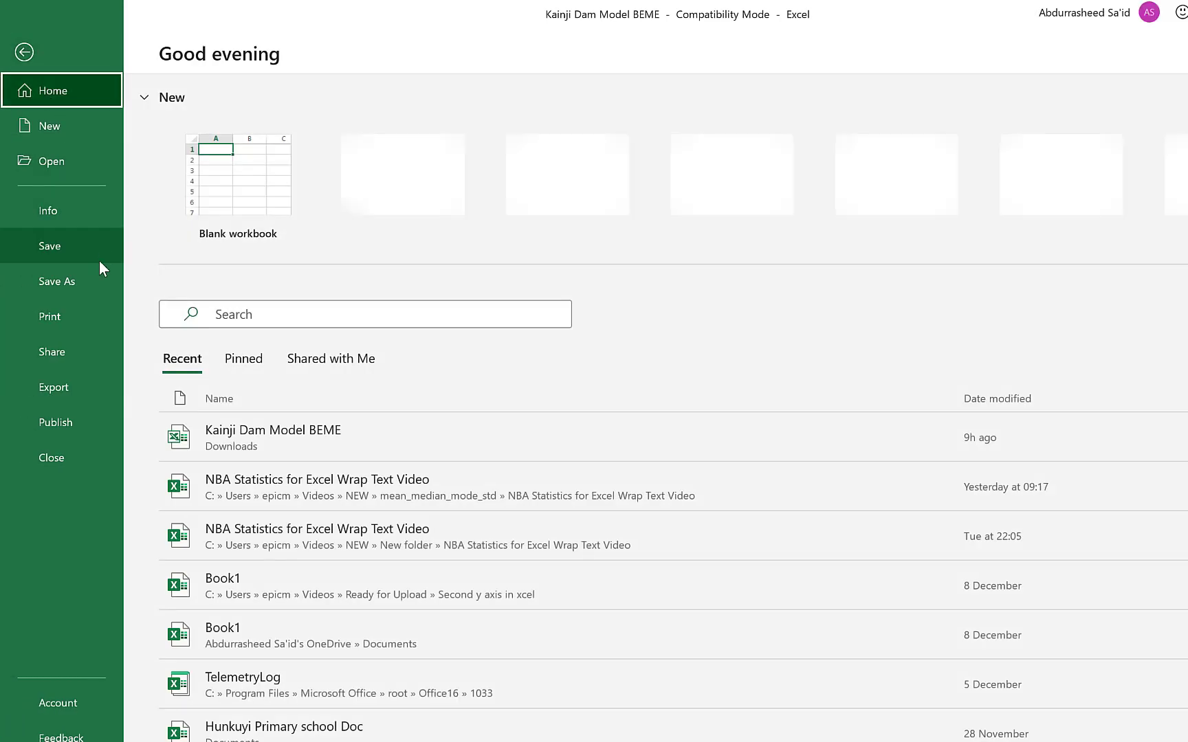
click(74, 309)
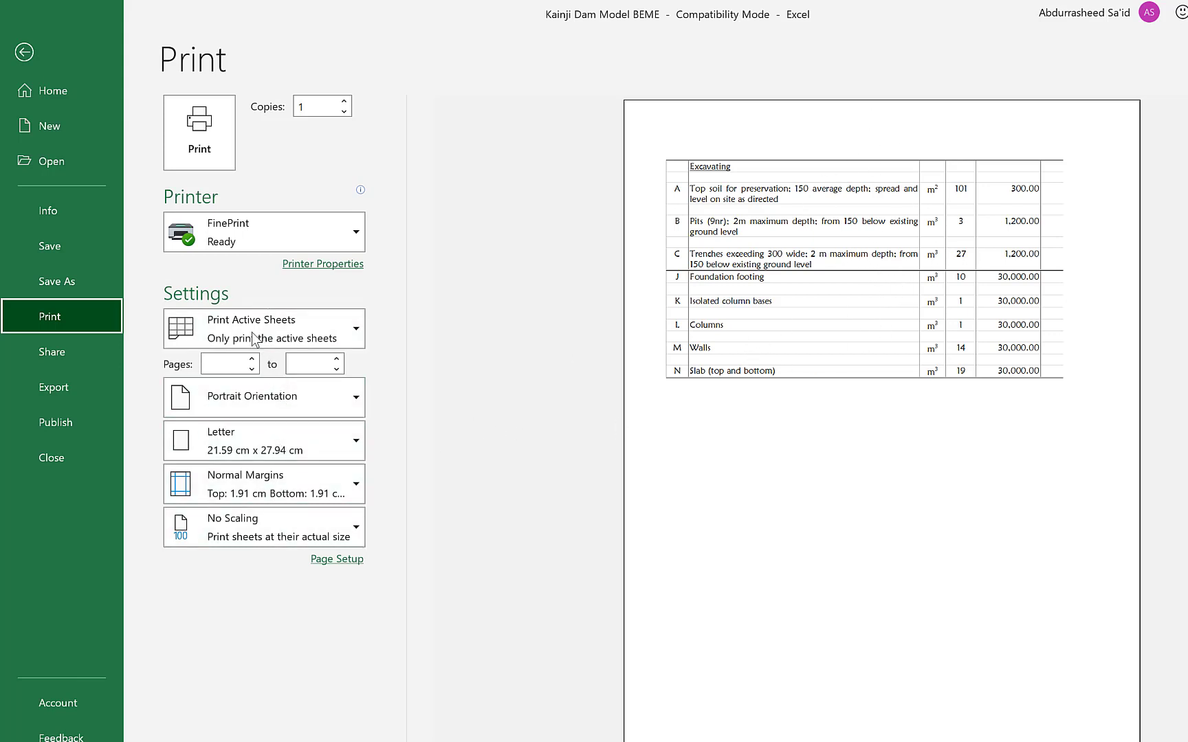
click(289, 400)
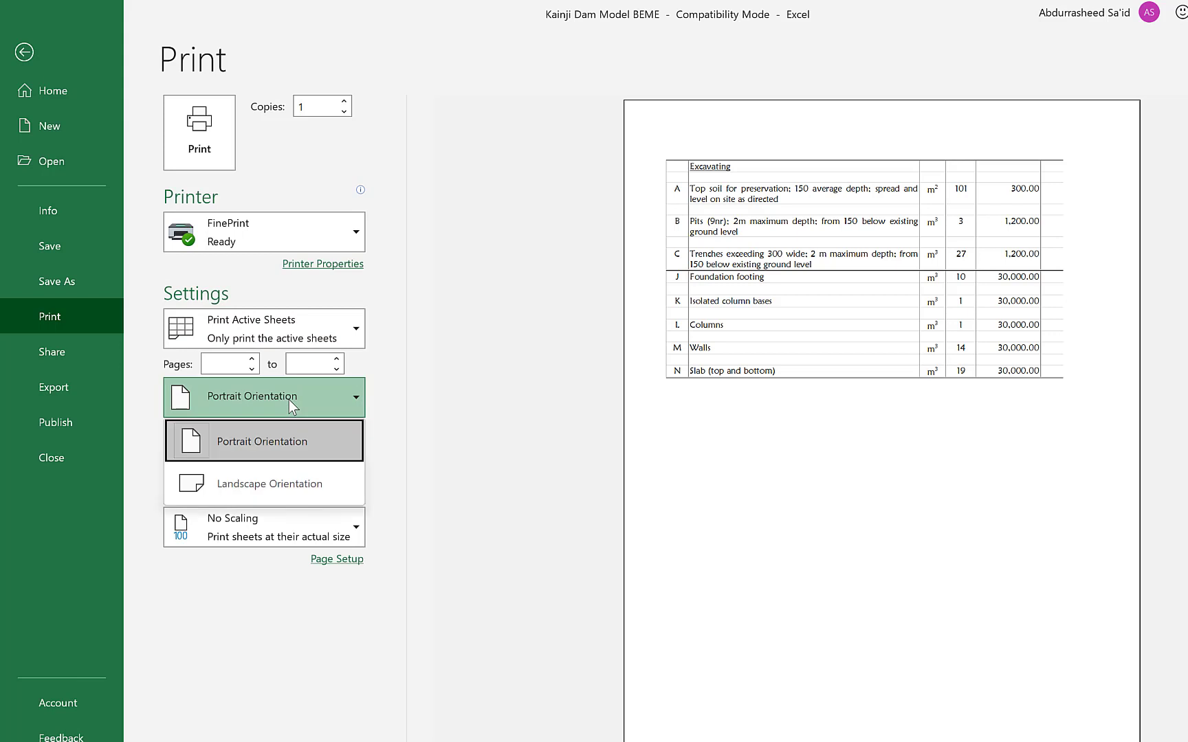
click(295, 490)
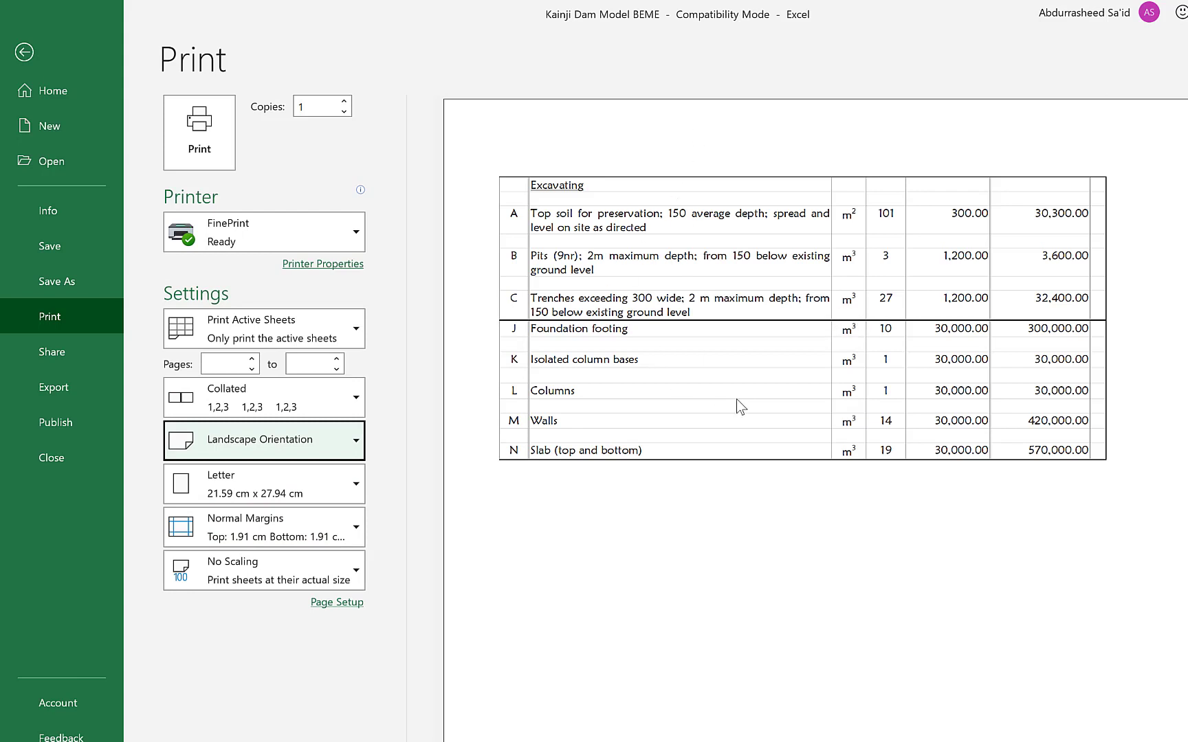
Browse the printers available for printing Sheet1, keep FinePrint selected, and return to the worksheet.
click(344, 235)
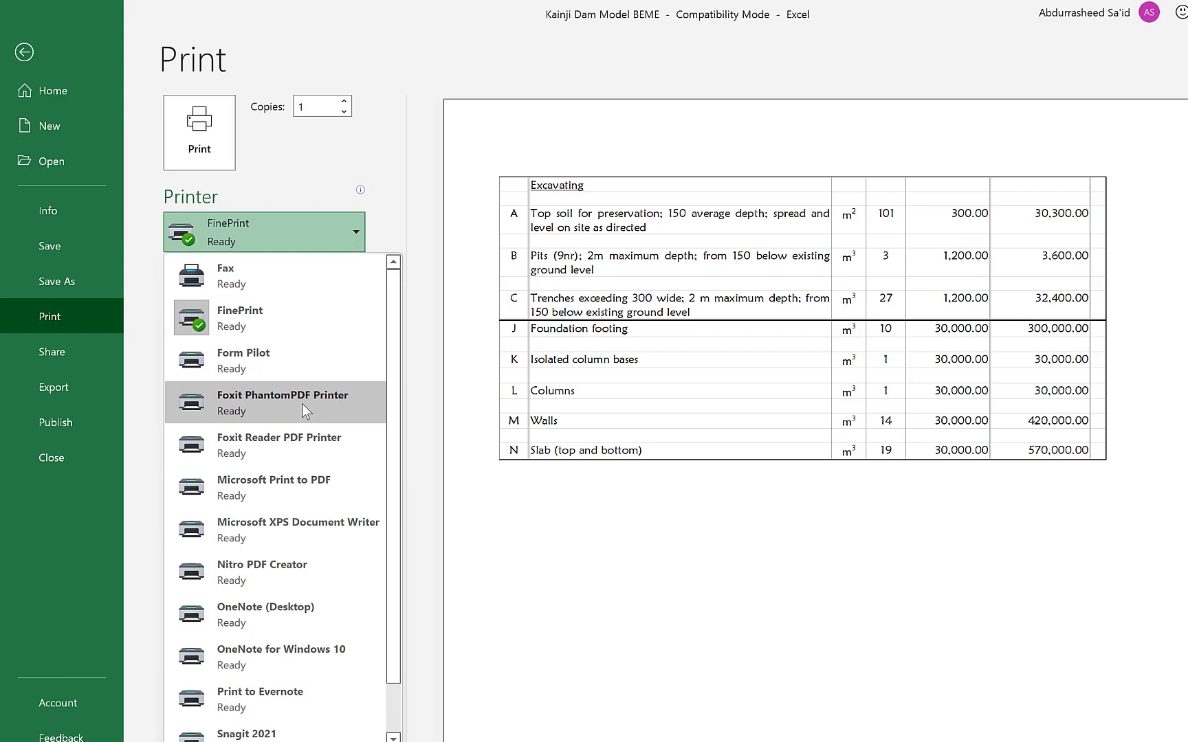
scroll(302, 405, down, 1)
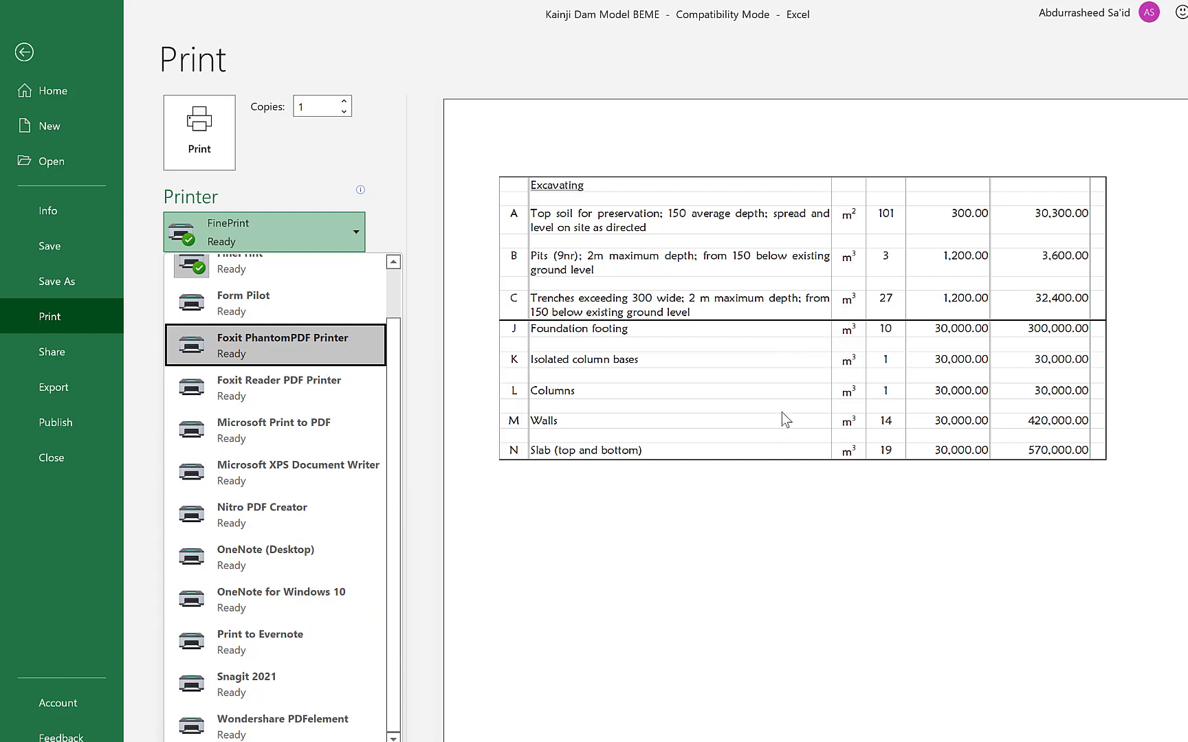
click(325, 215)
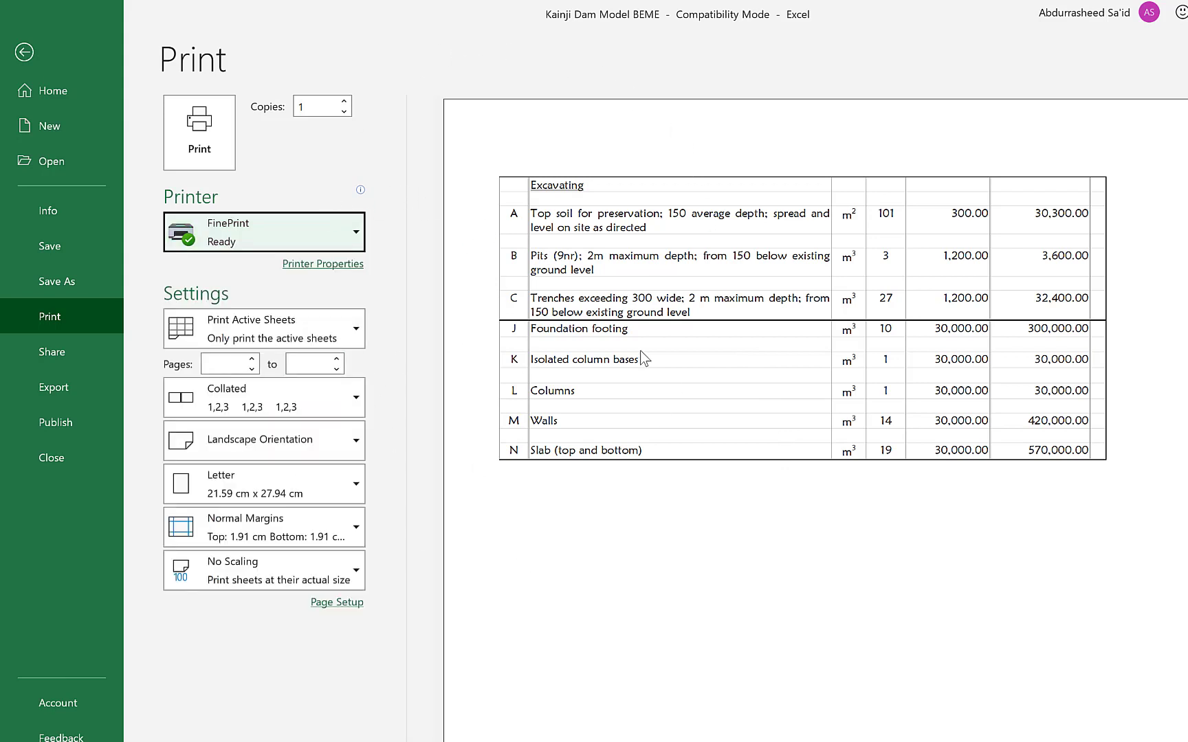
click(26, 53)
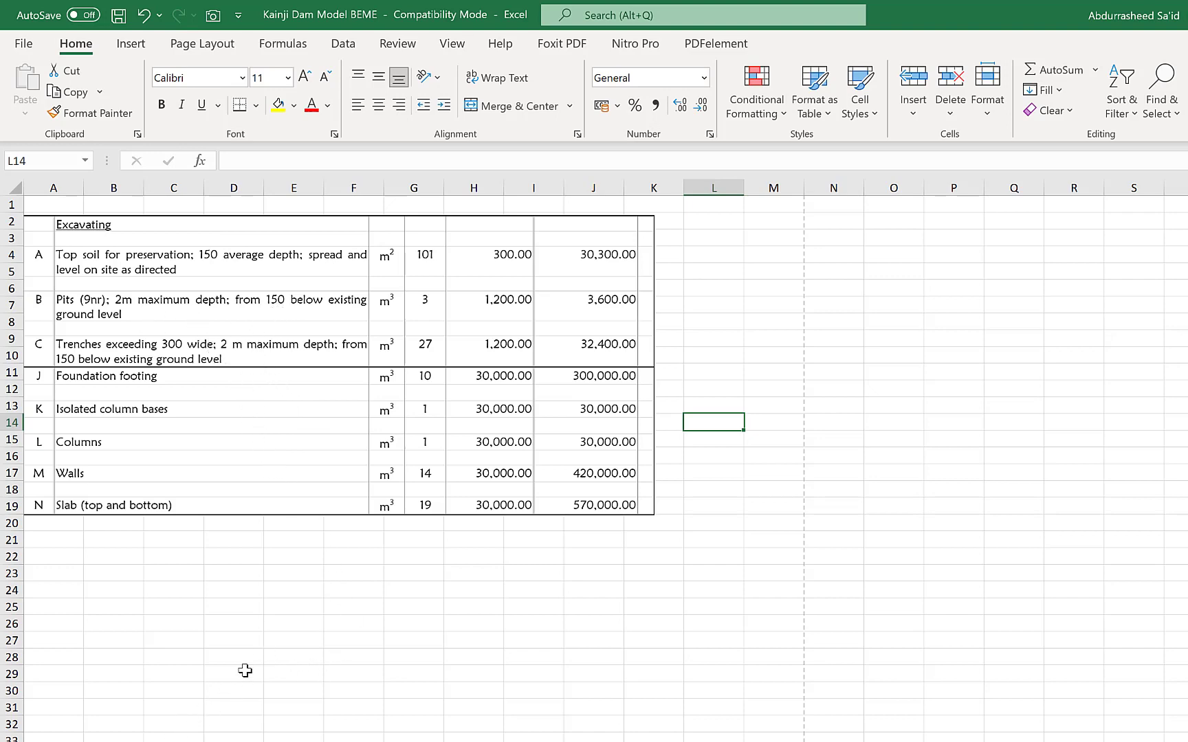
Set the rate of the top soil item in cell E9 of the Substructure sheet to 100 and check the linked picture on Sheet1.
key(ctrl+Page_Up)
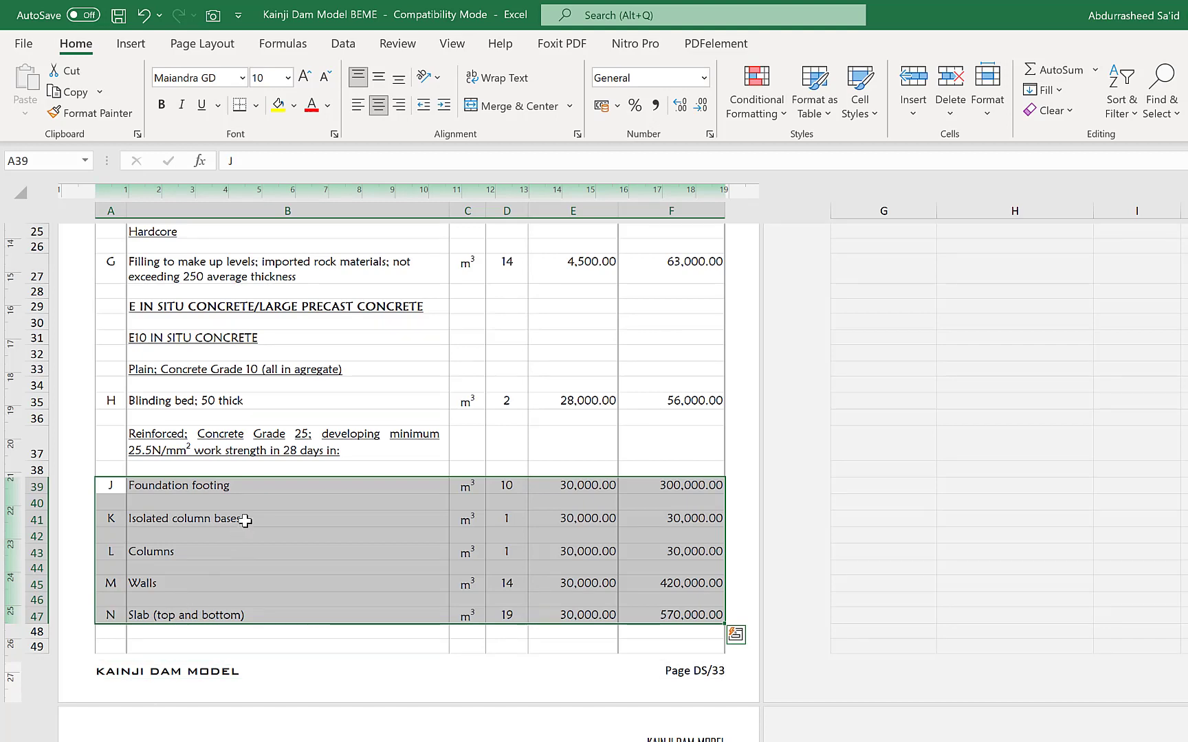
click(246, 445)
scroll(260, 500, up, 5)
scroll(259, 499, up, 3)
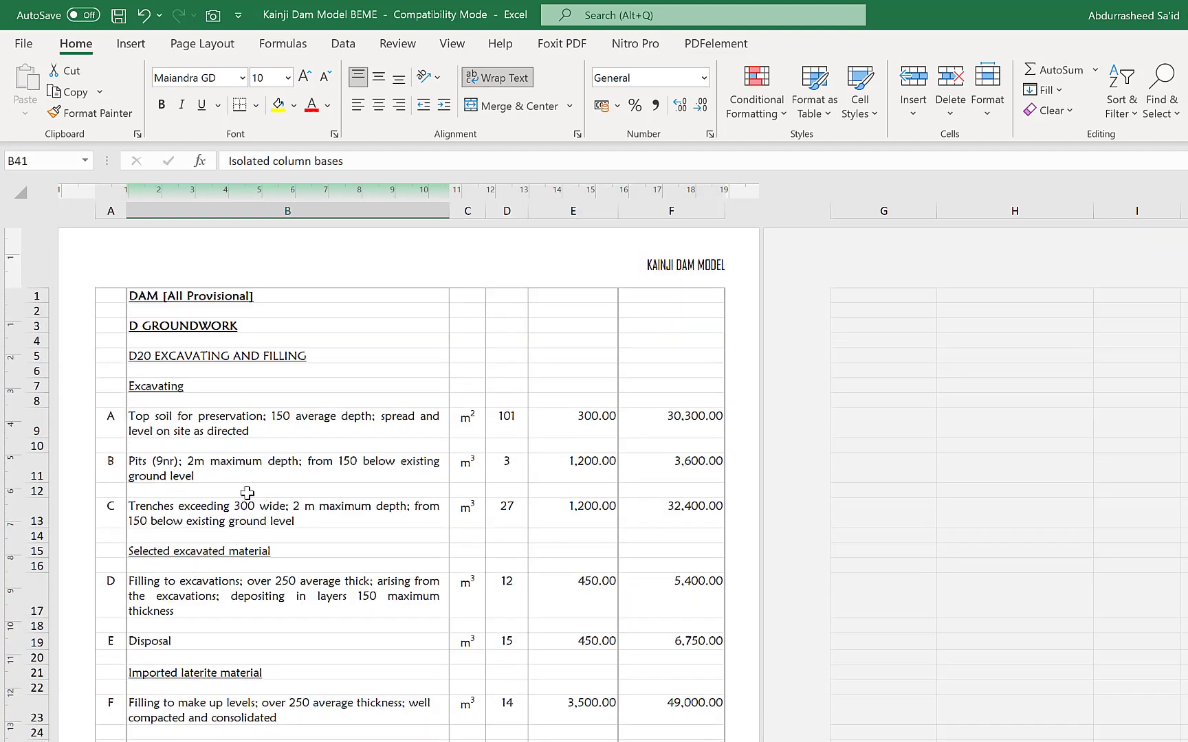
click(594, 414)
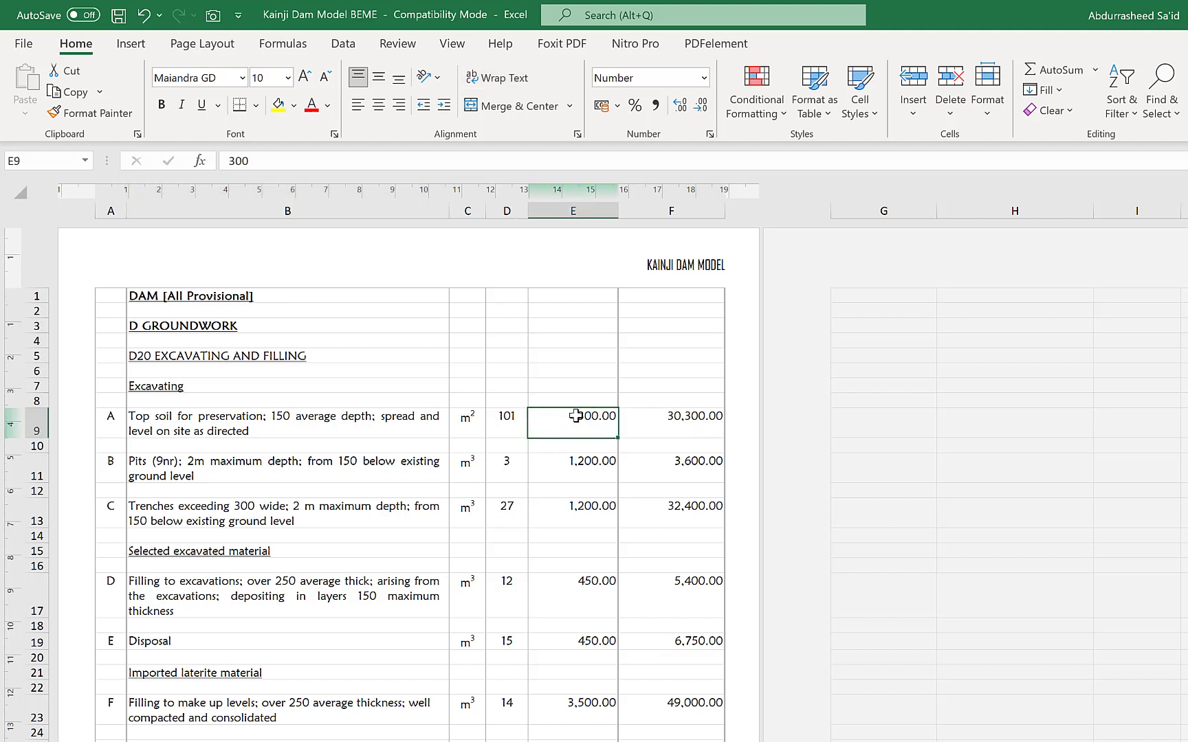
text(100)
key(Return)
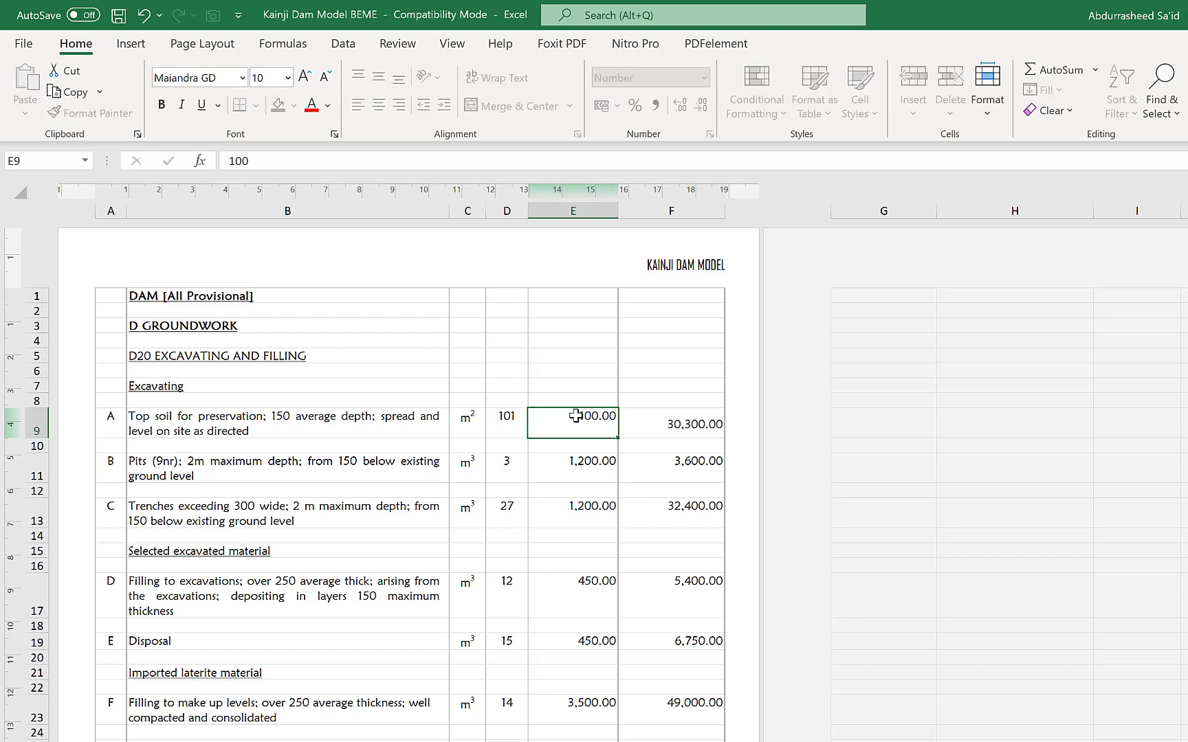
click(258, 741)
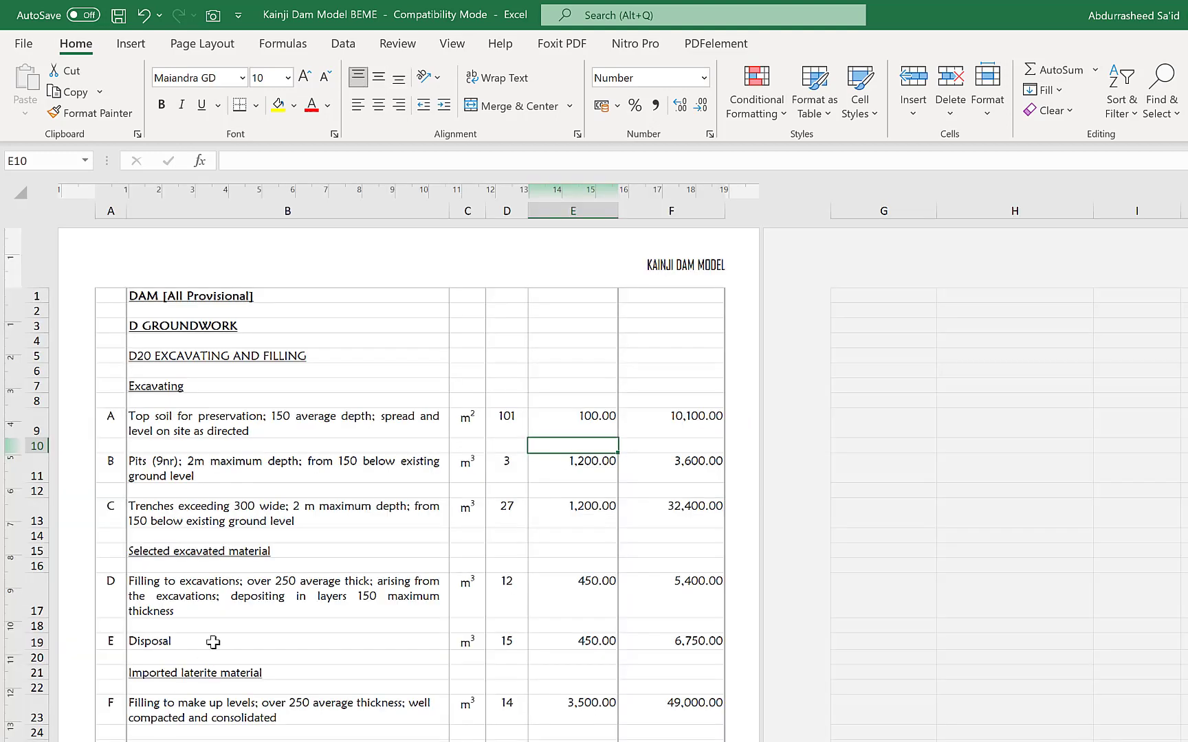
Replace the description of item M in cell B45 of the Substructure sheet with "Engines".
scroll(246, 640, down, 10)
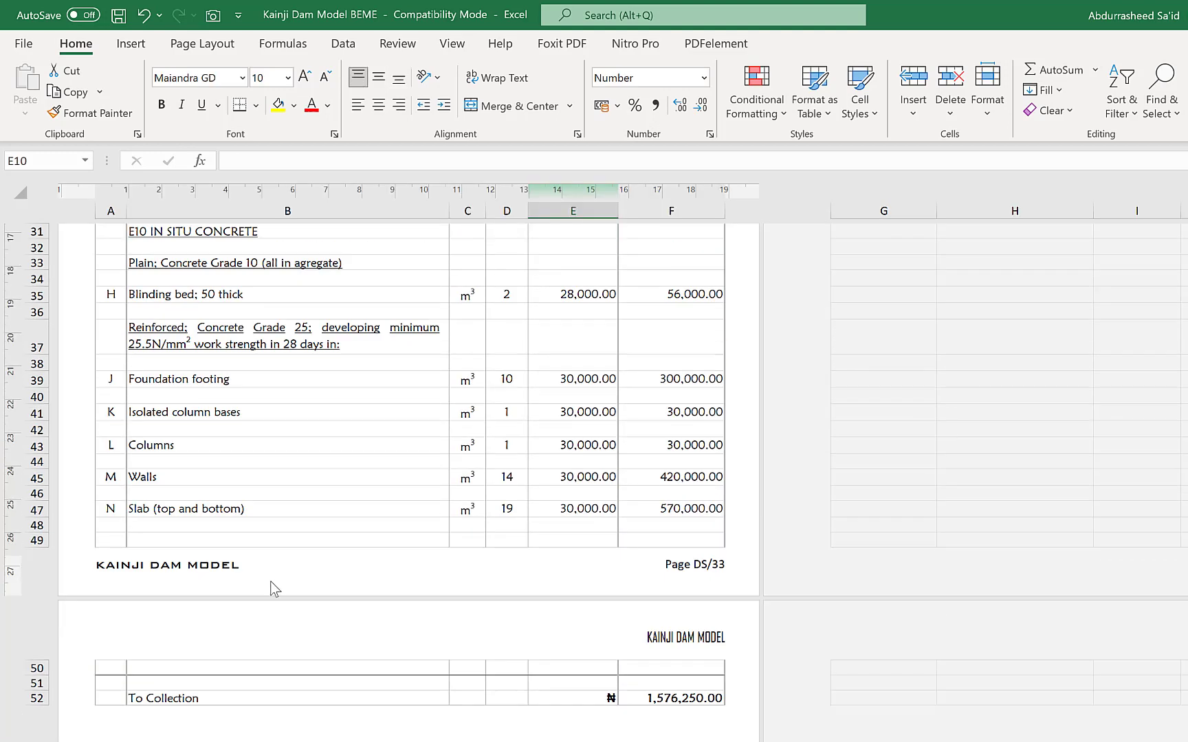
scroll(273, 587, up, 1)
click(172, 526)
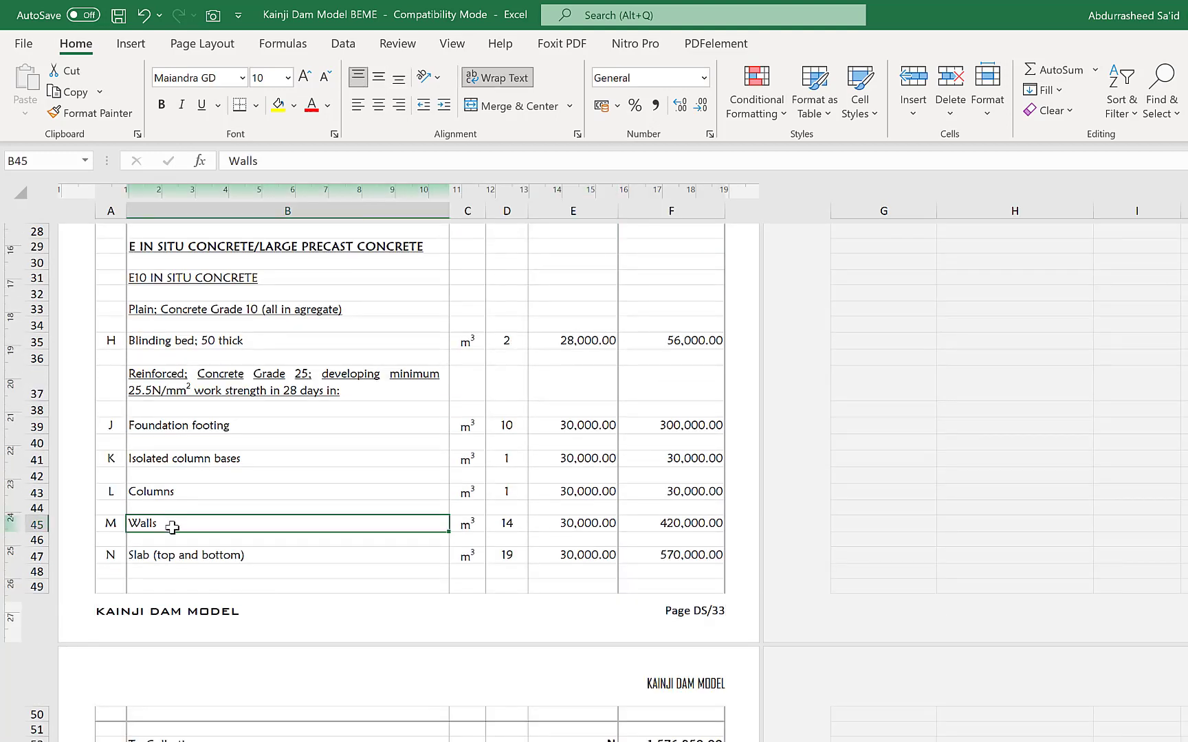
text(Engine)
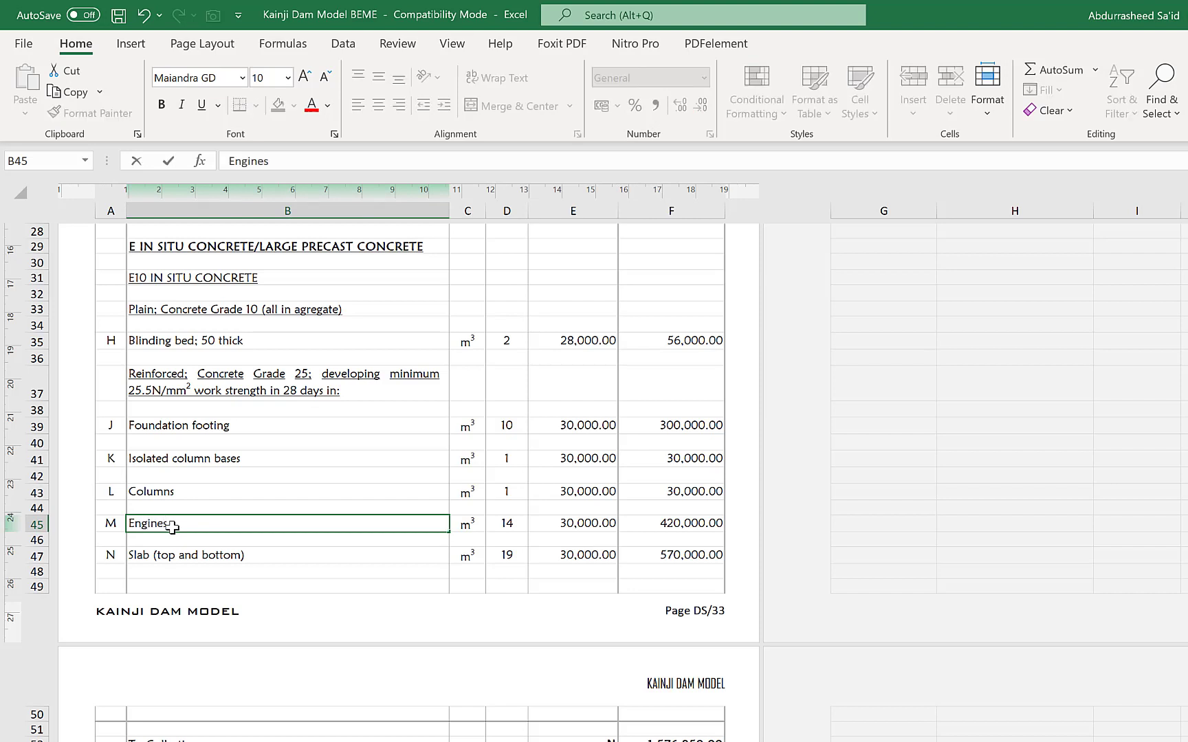
text(s)
key(Return)
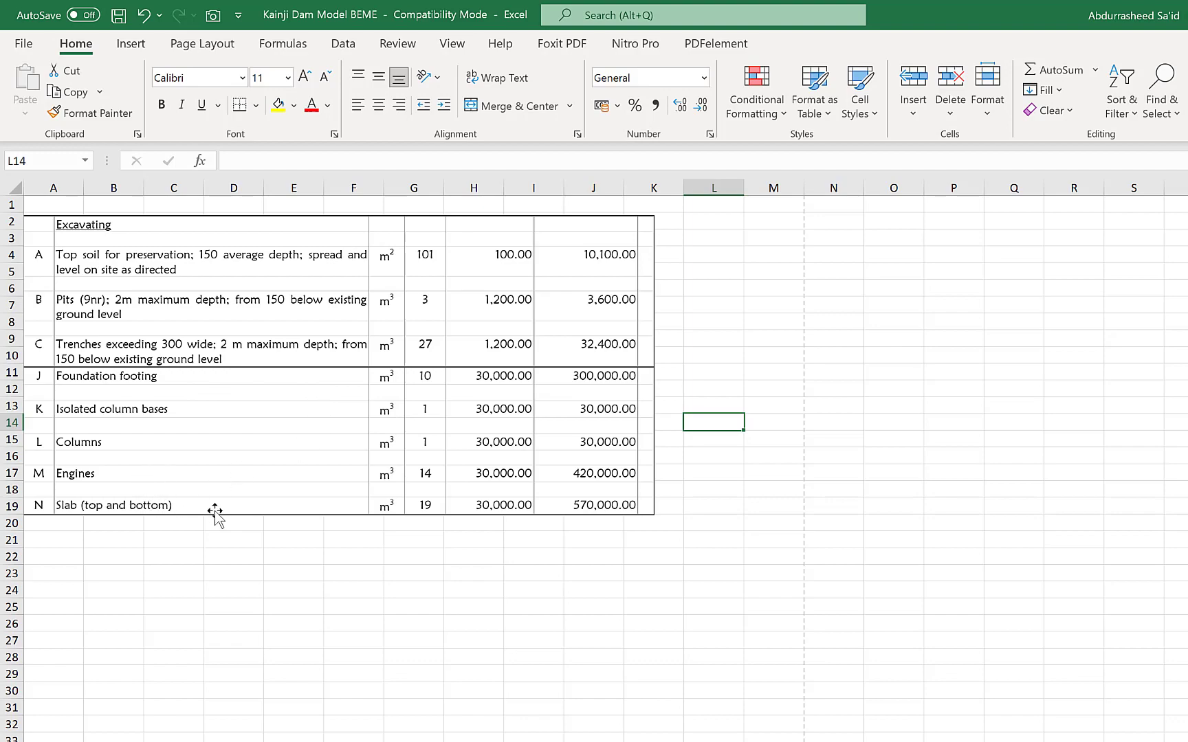
Check the linked pictures on Sheet1 in the print preview and return to the worksheet.
click(24, 44)
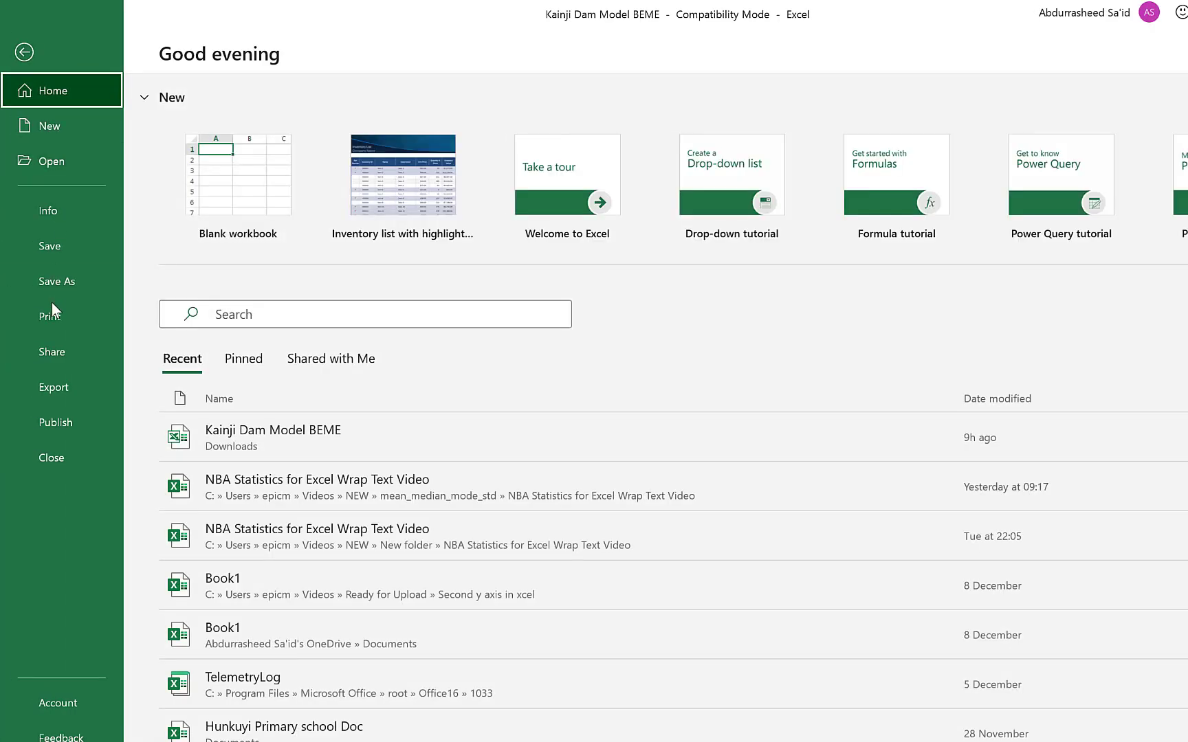
click(61, 317)
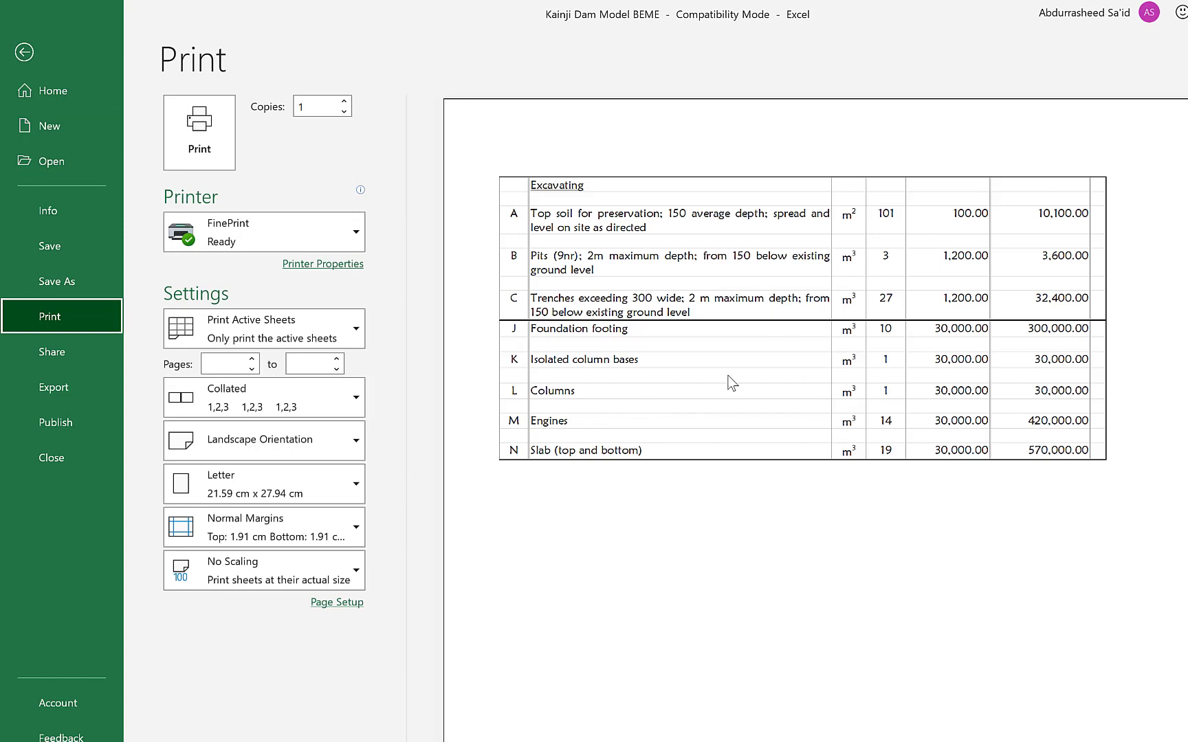
click(17, 55)
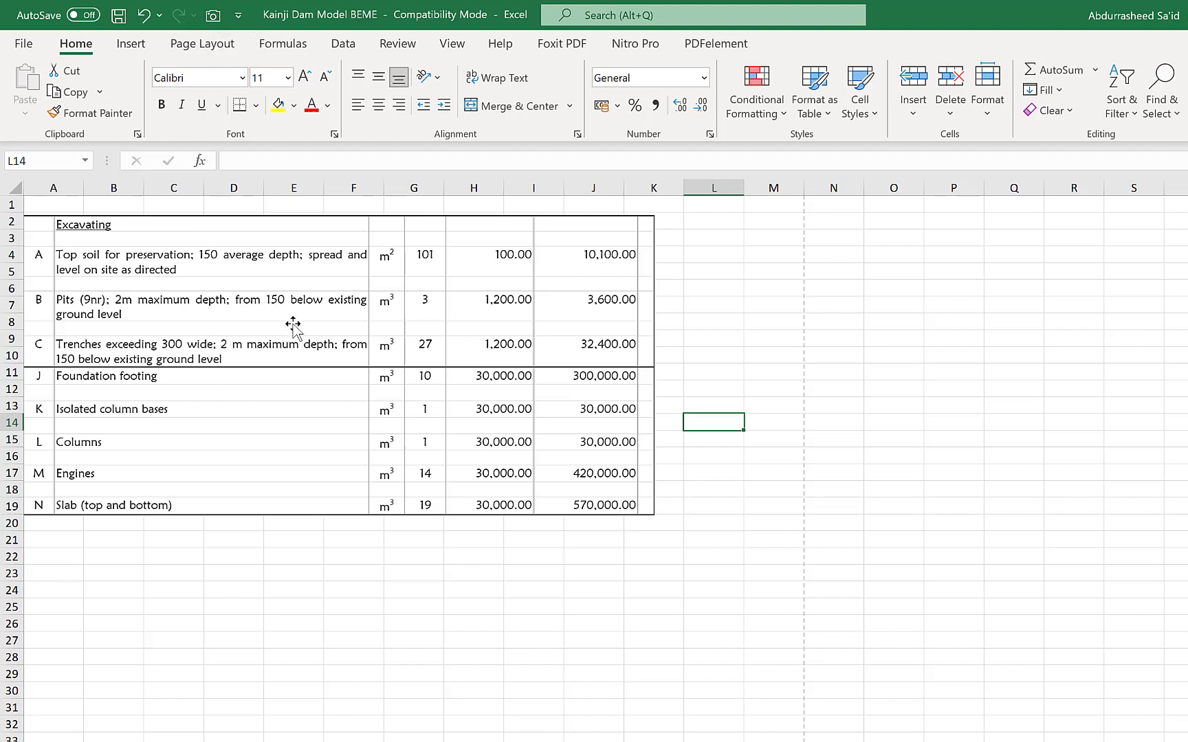
Inspect the source reference of the Excavating picture on Sheet1 and view its source rows on the Substructure sheet.
click(266, 323)
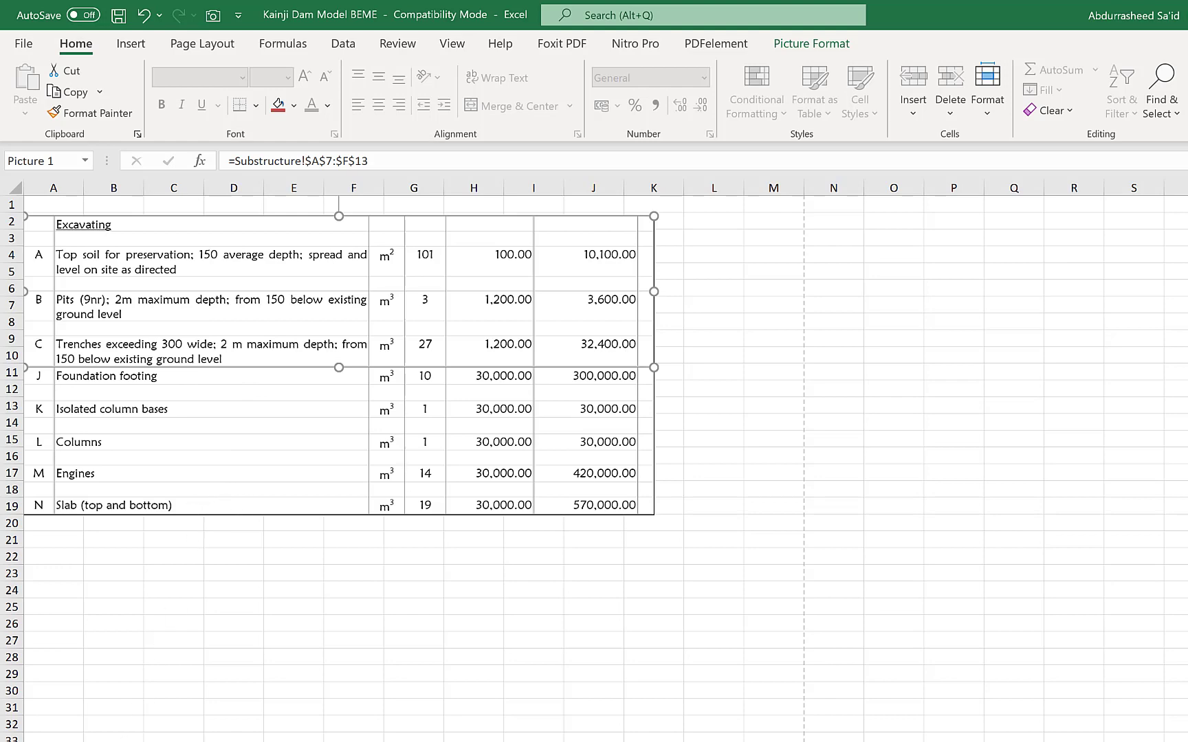
click(165, 741)
scroll(259, 502, up, 2)
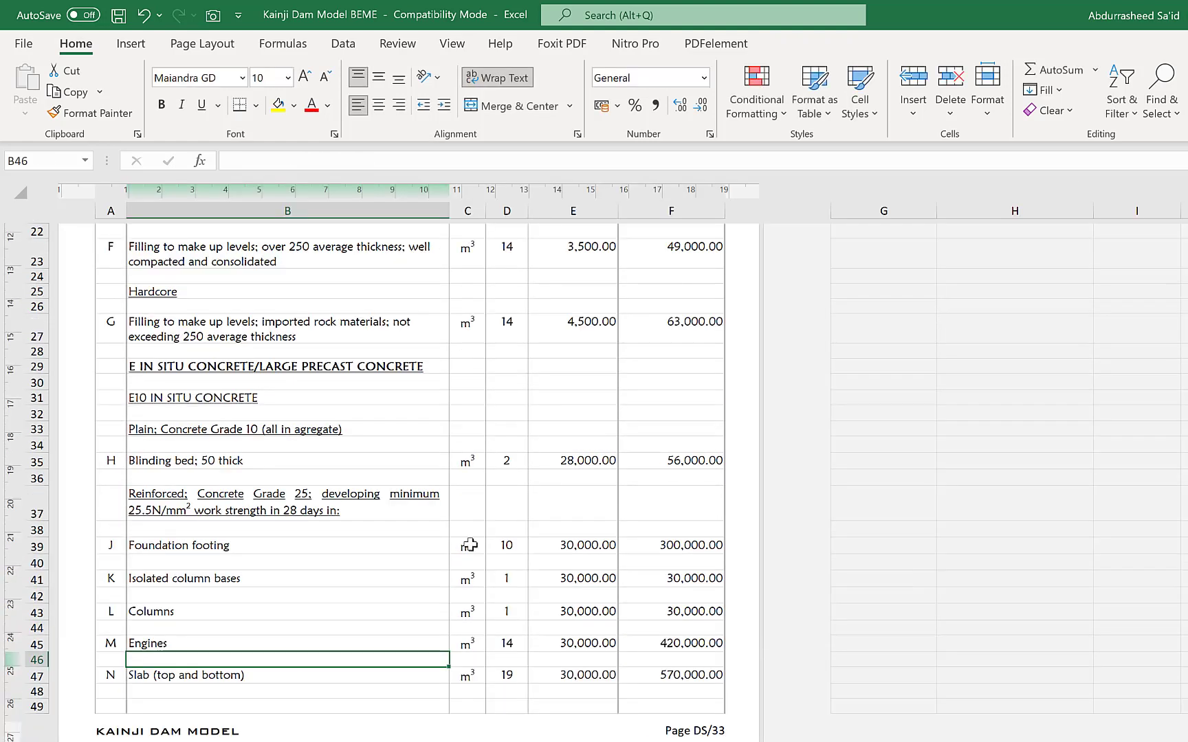
scroll(484, 464, up, 7)
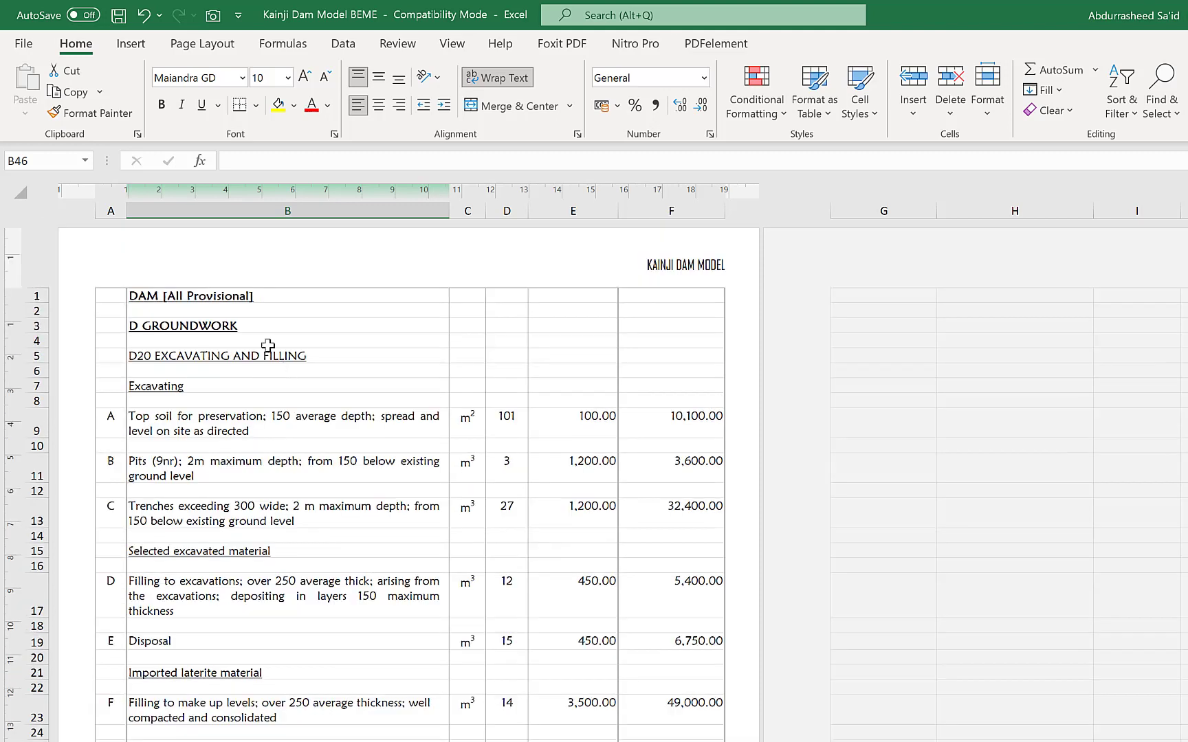